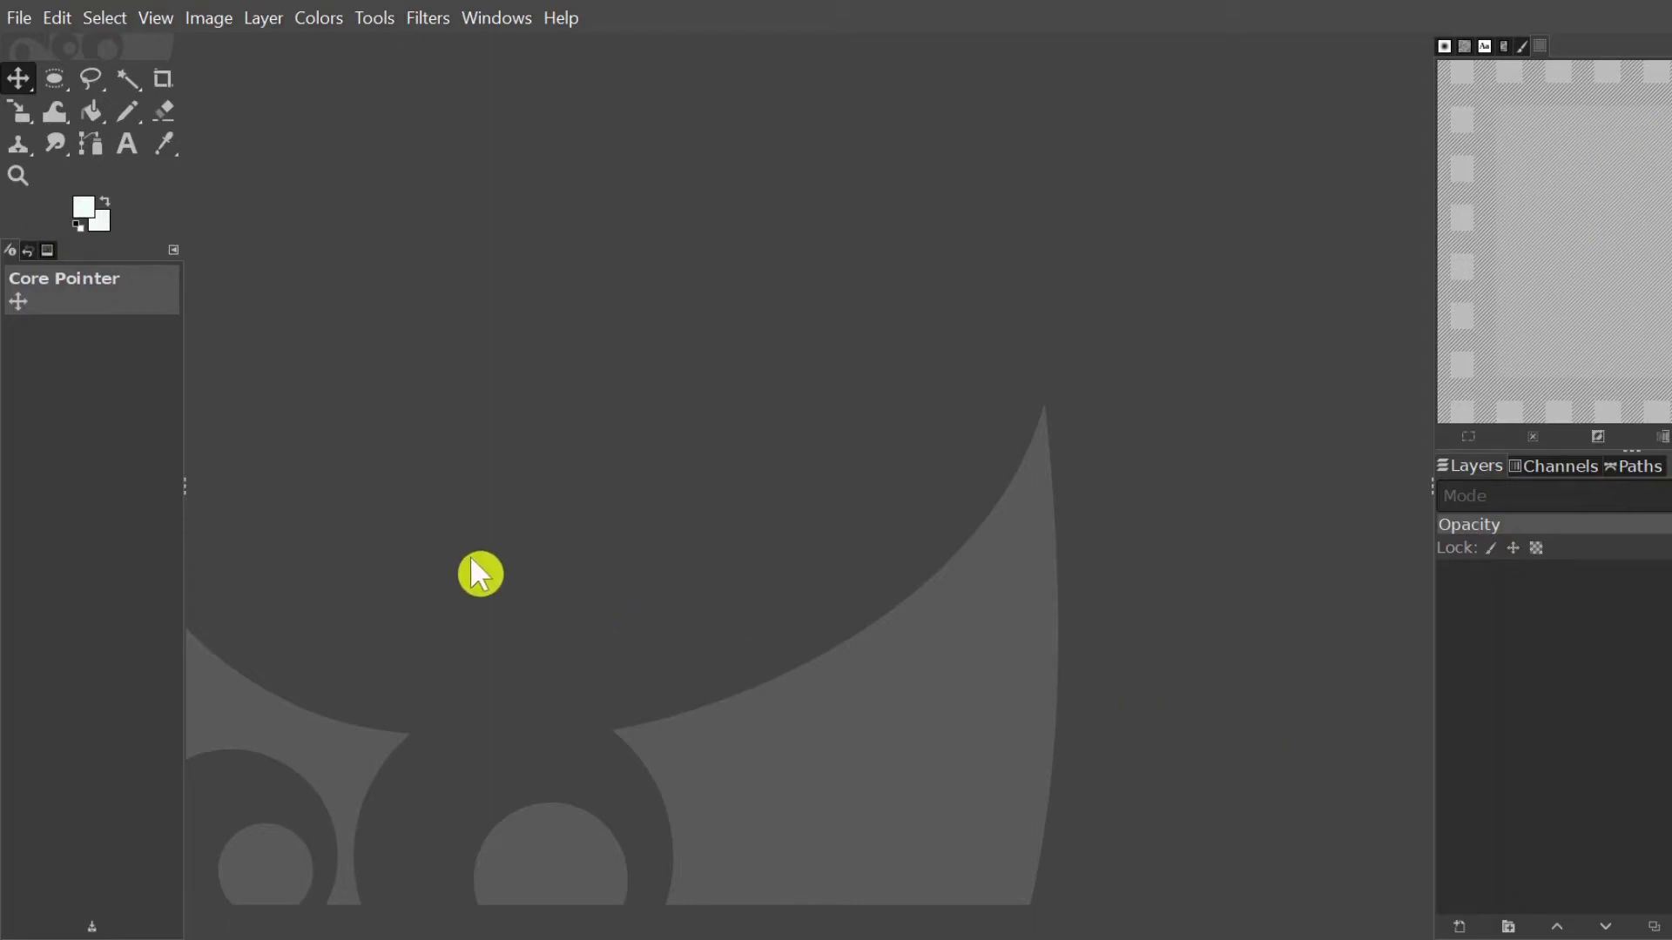
# Step: Open the 284×301 black-and-white portrait JPG and view it at 200% zoom
pyautogui.click(21, 18)
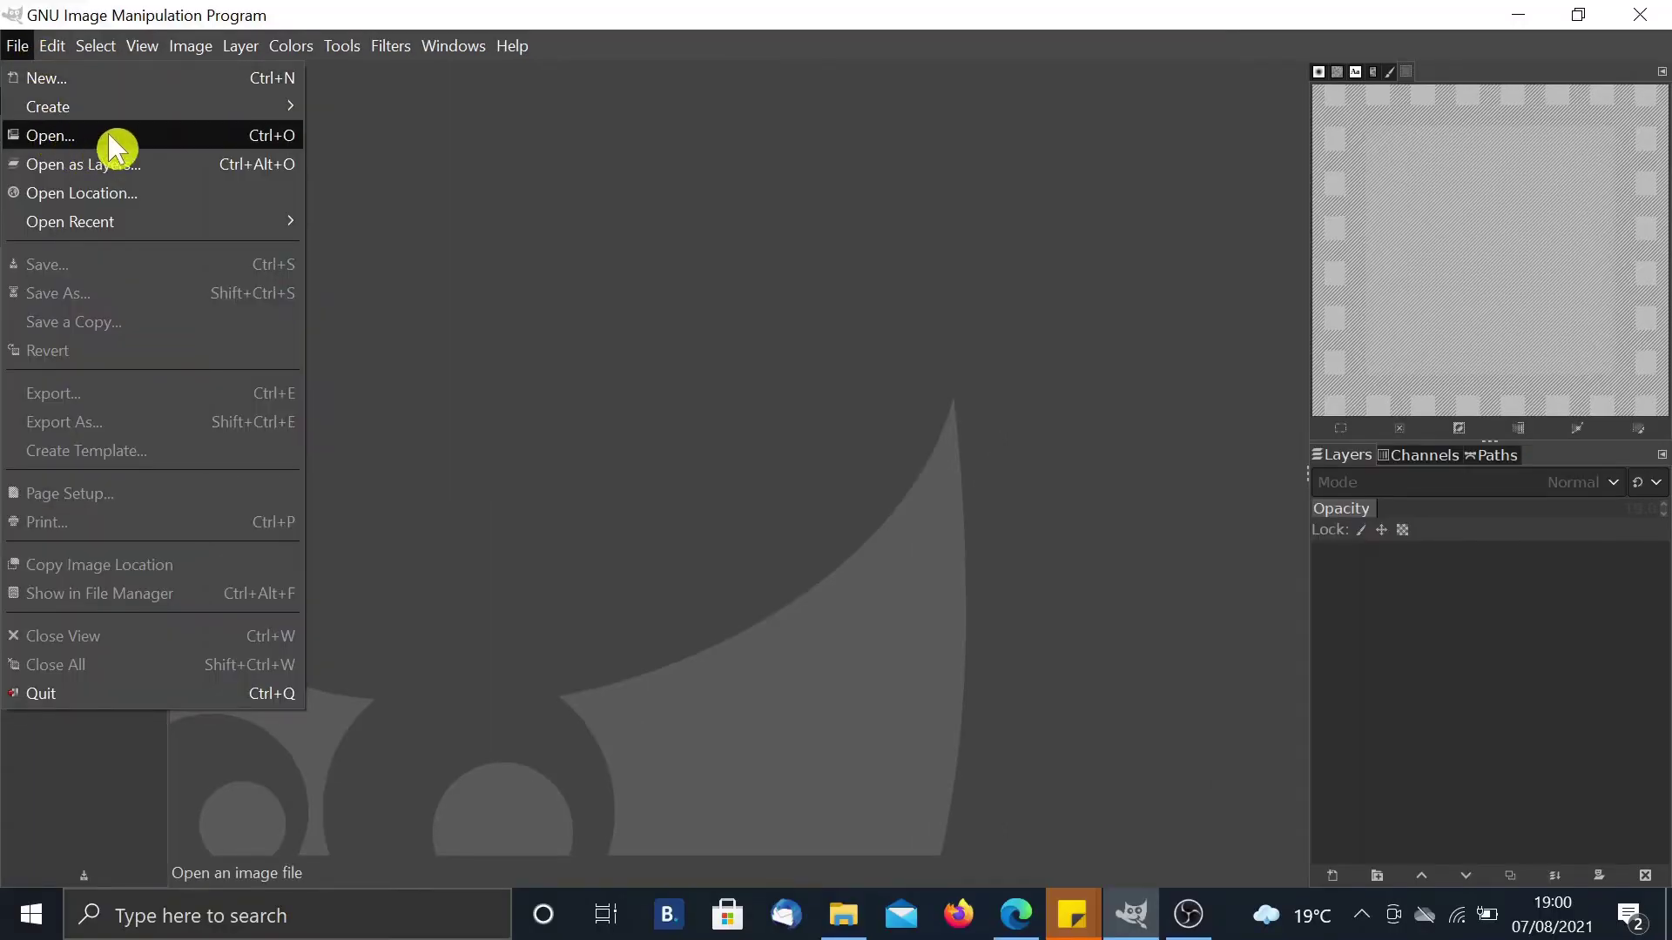
pyautogui.click(116, 139)
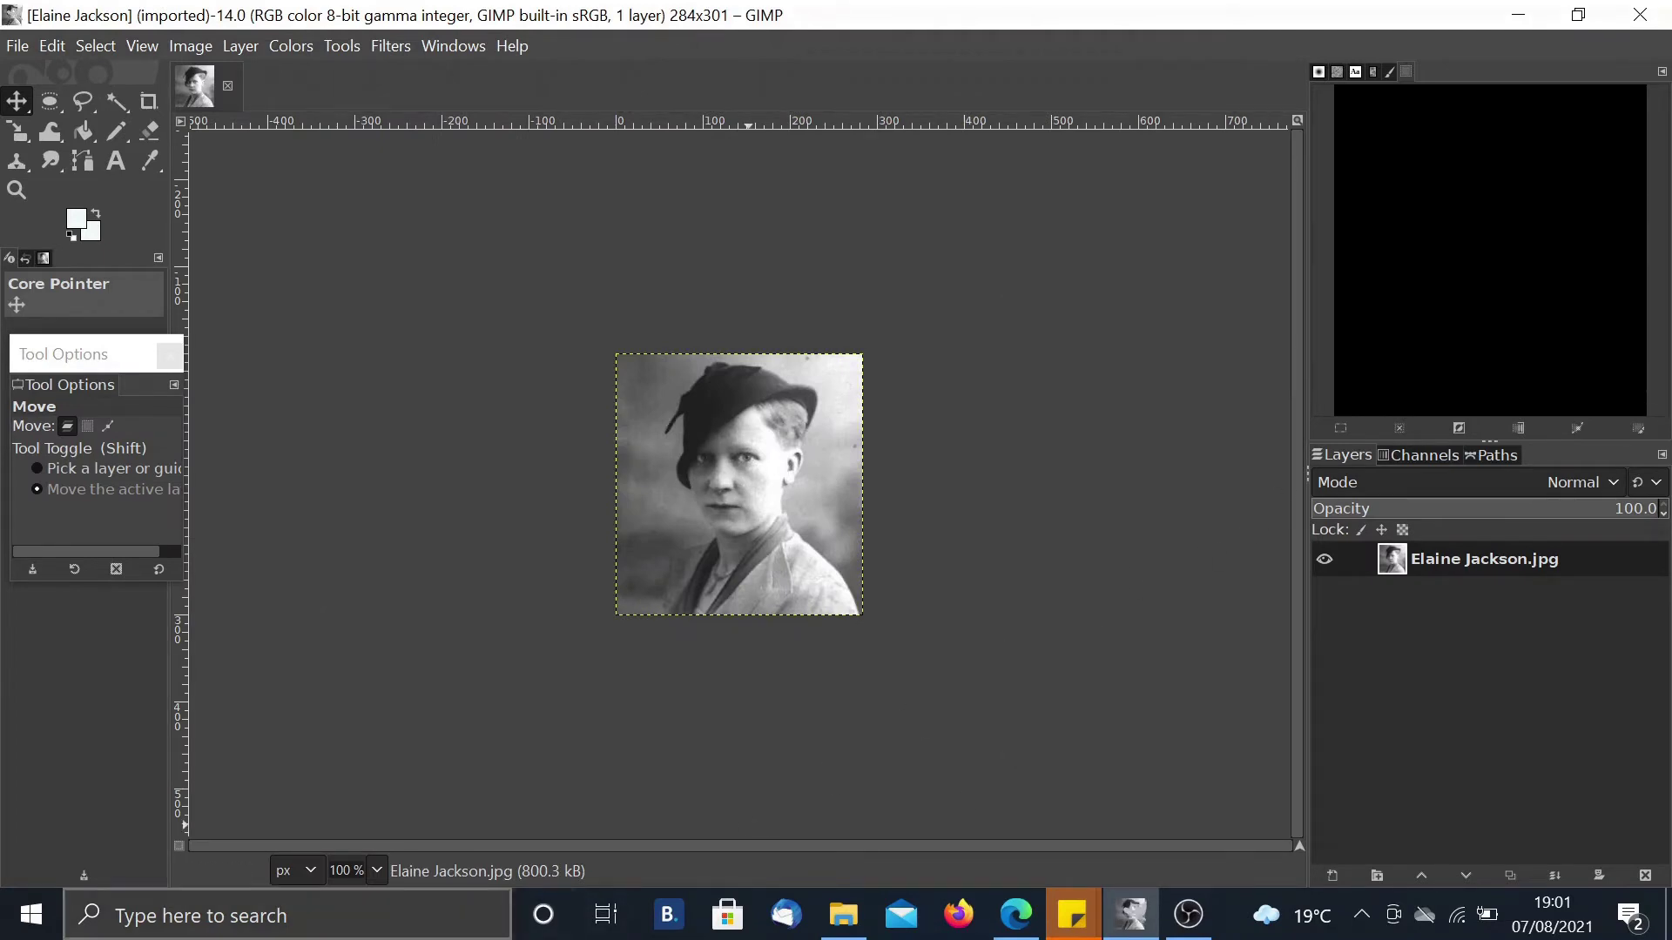
pyautogui.click(377, 871)
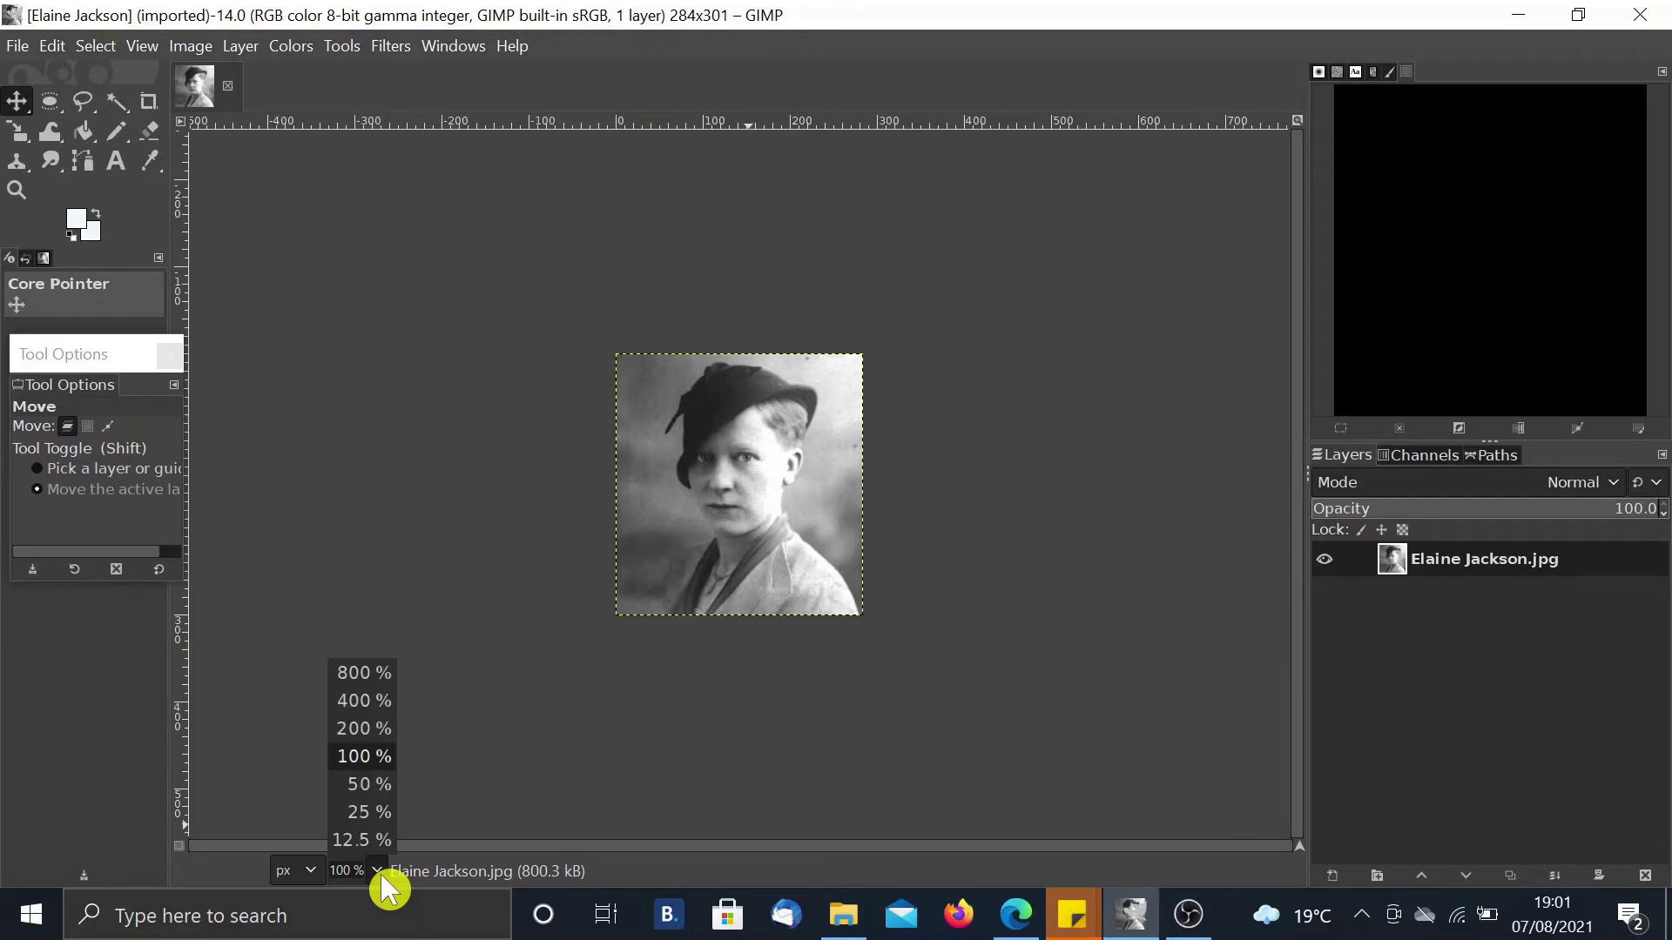
pyautogui.click(381, 731)
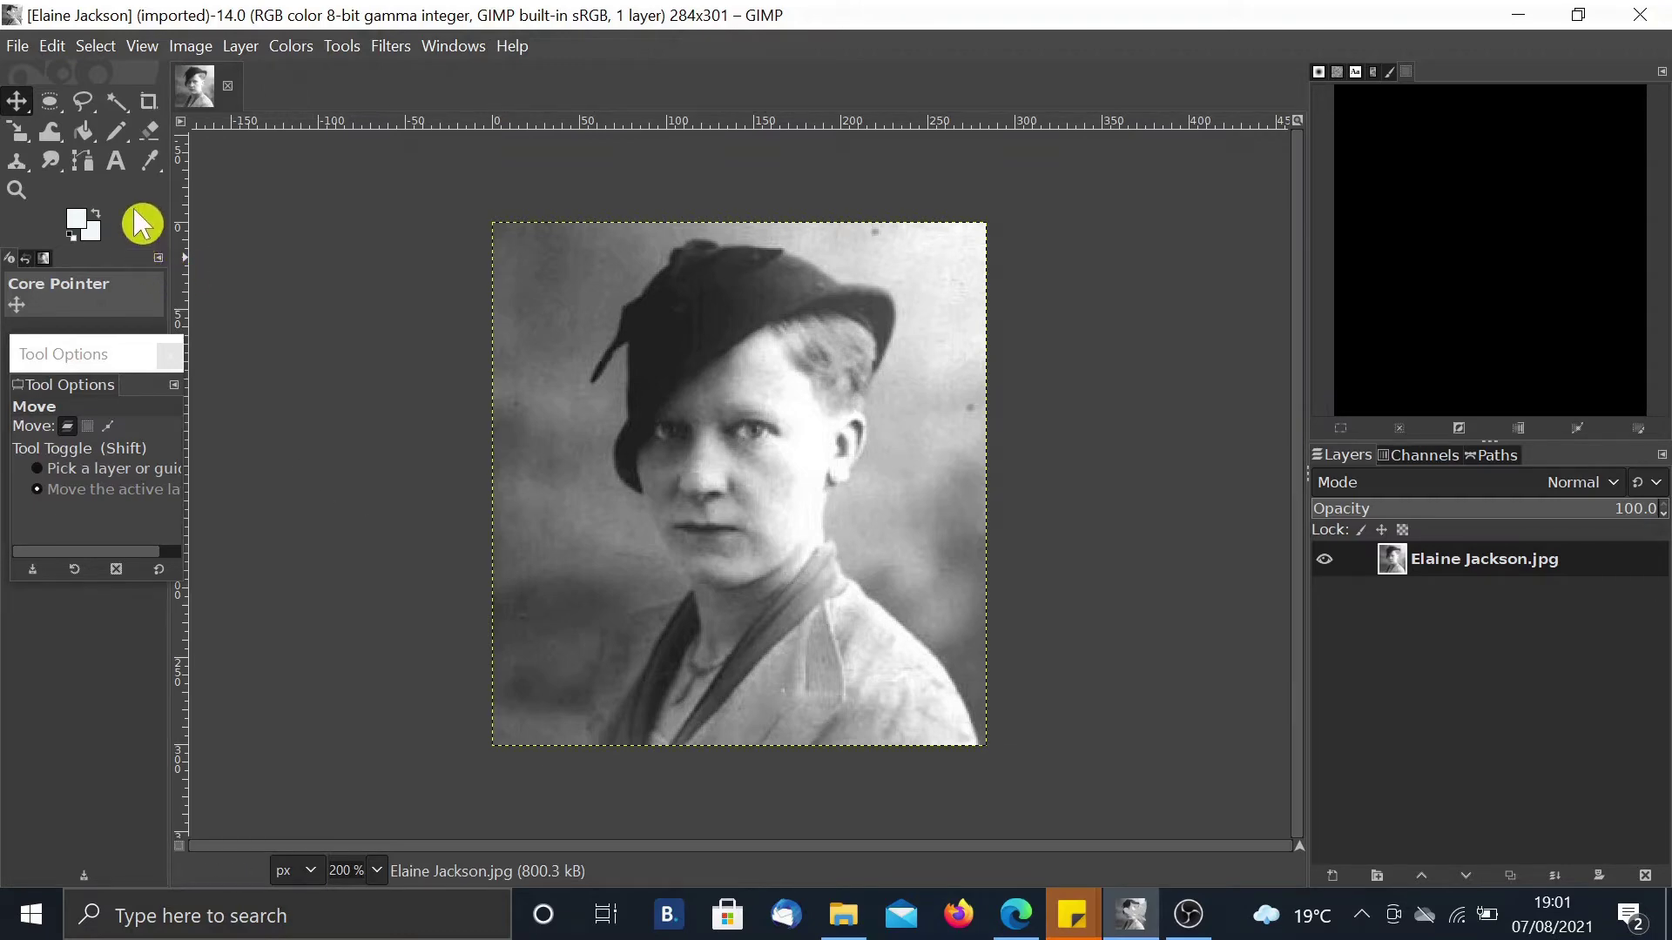
# Step: Add a 'Mish' text layer near the photo's top-left and bring up its text colour
pyautogui.click(119, 166)
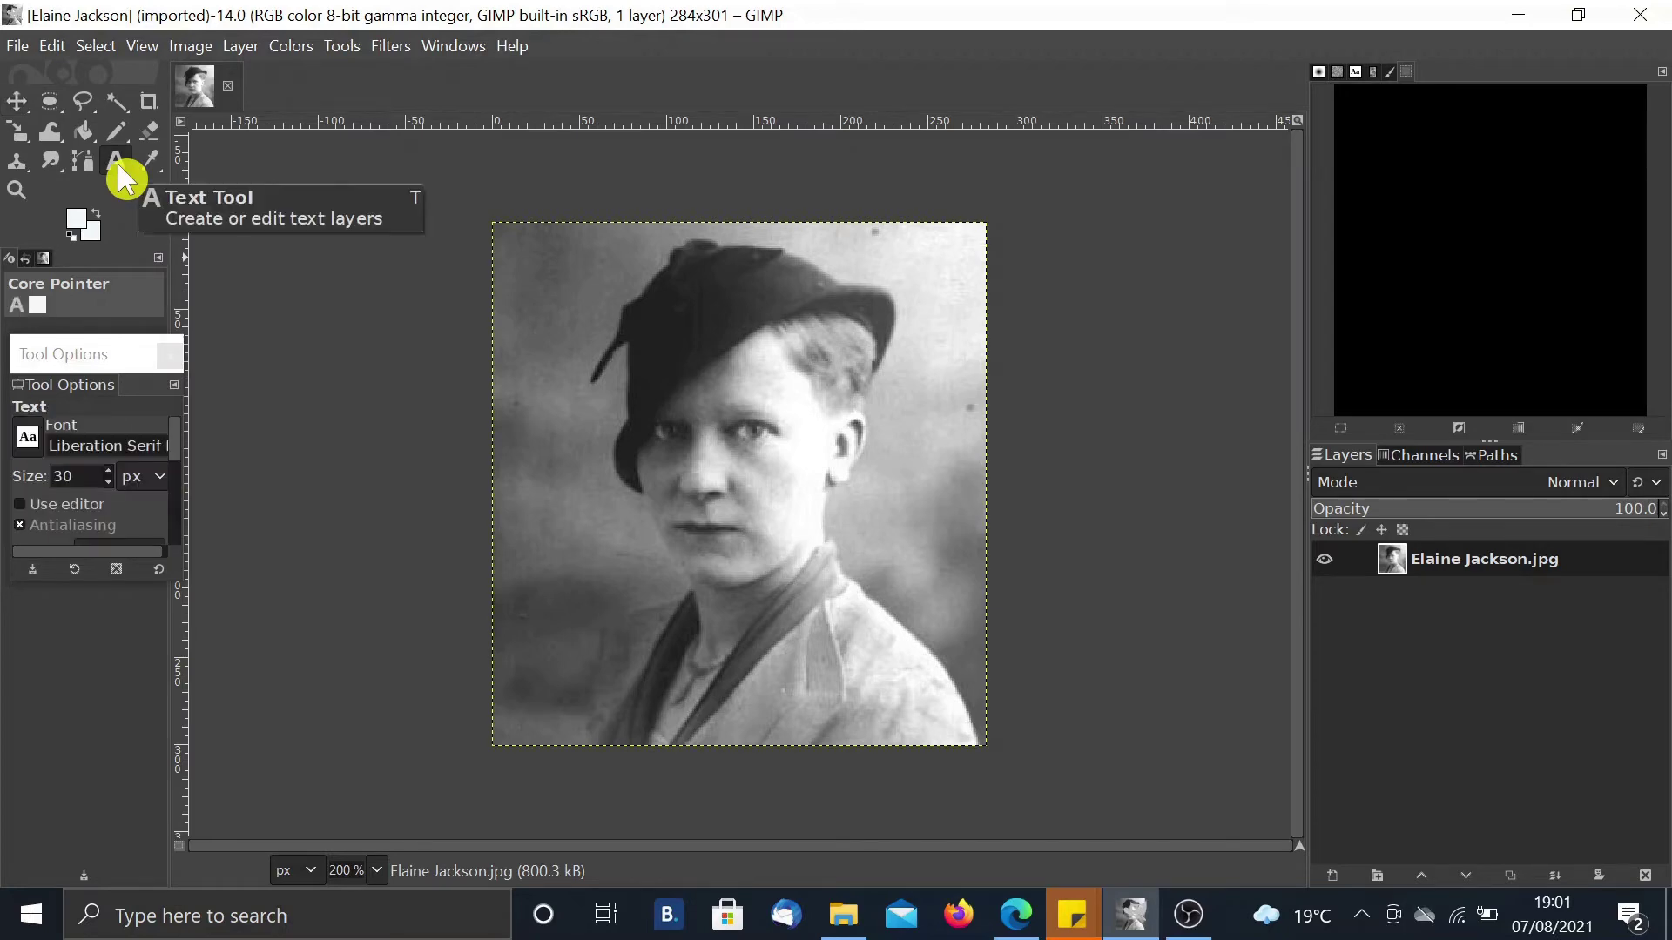
pyautogui.click(541, 372)
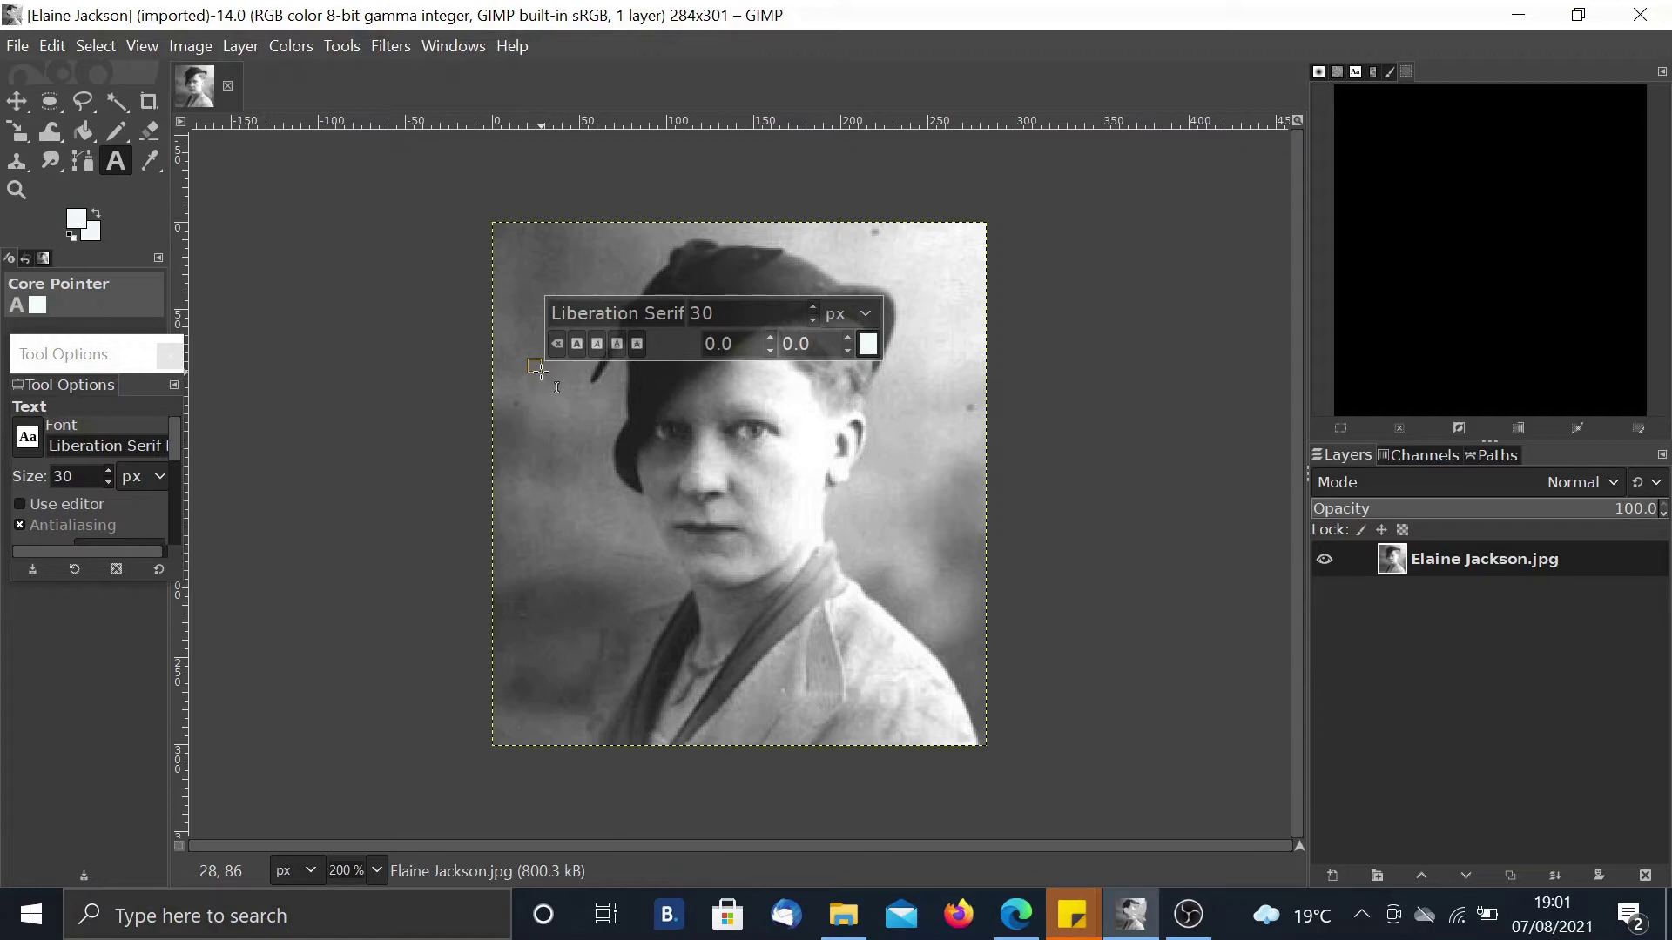
pyautogui.write('Mish')
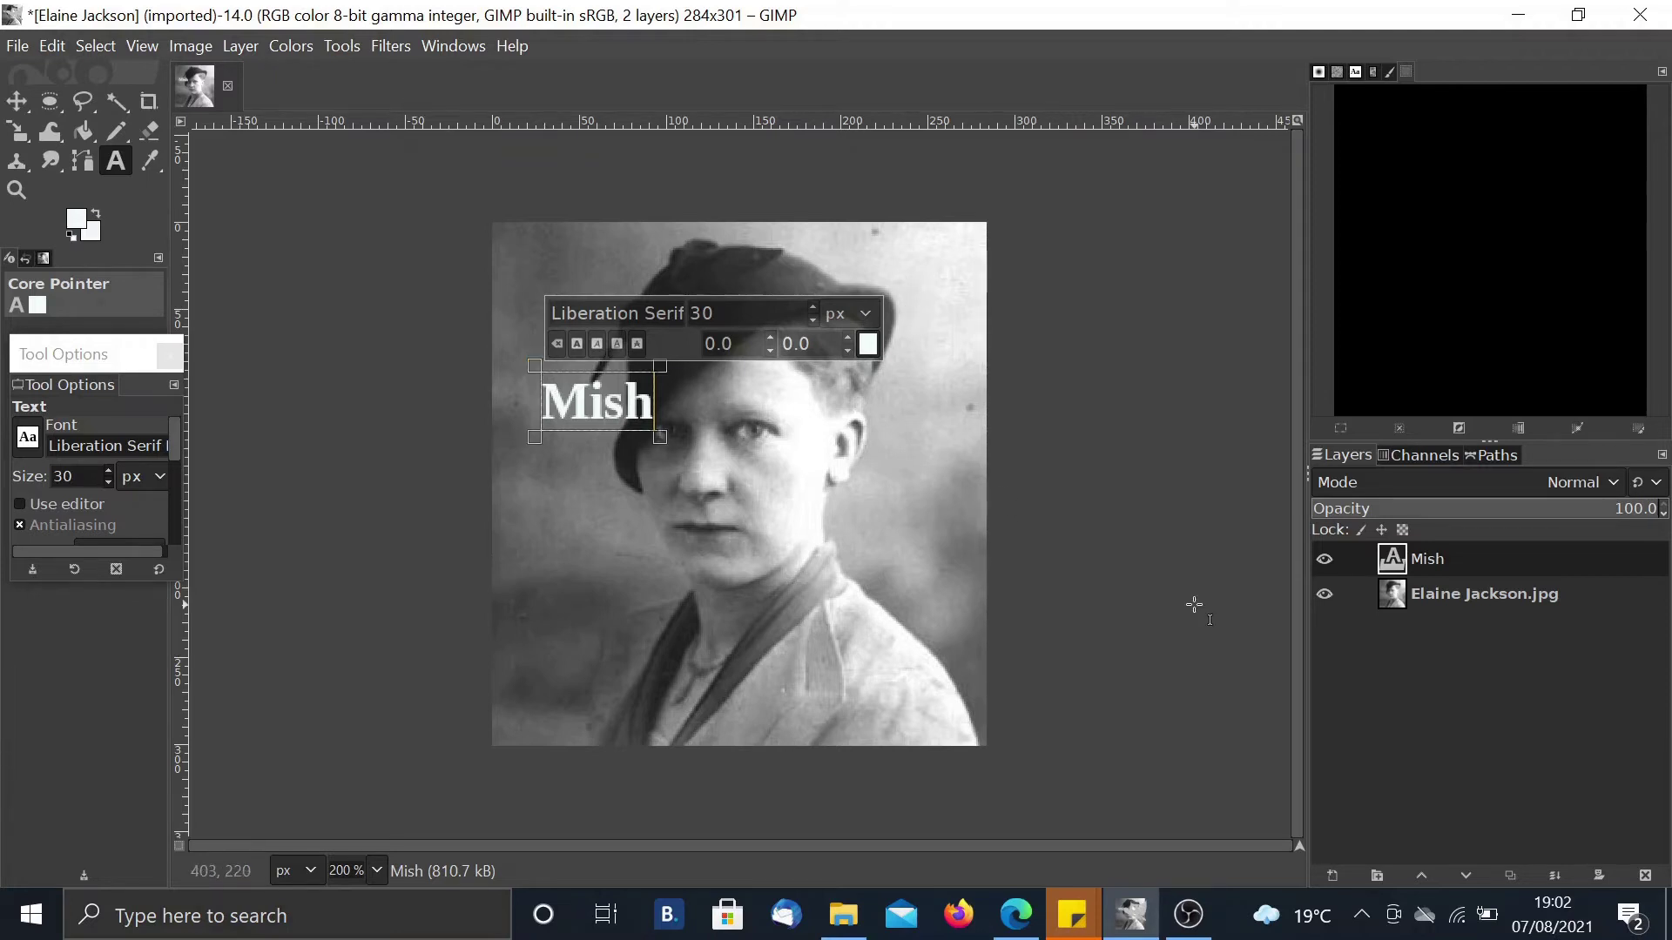
pyautogui.click(871, 347)
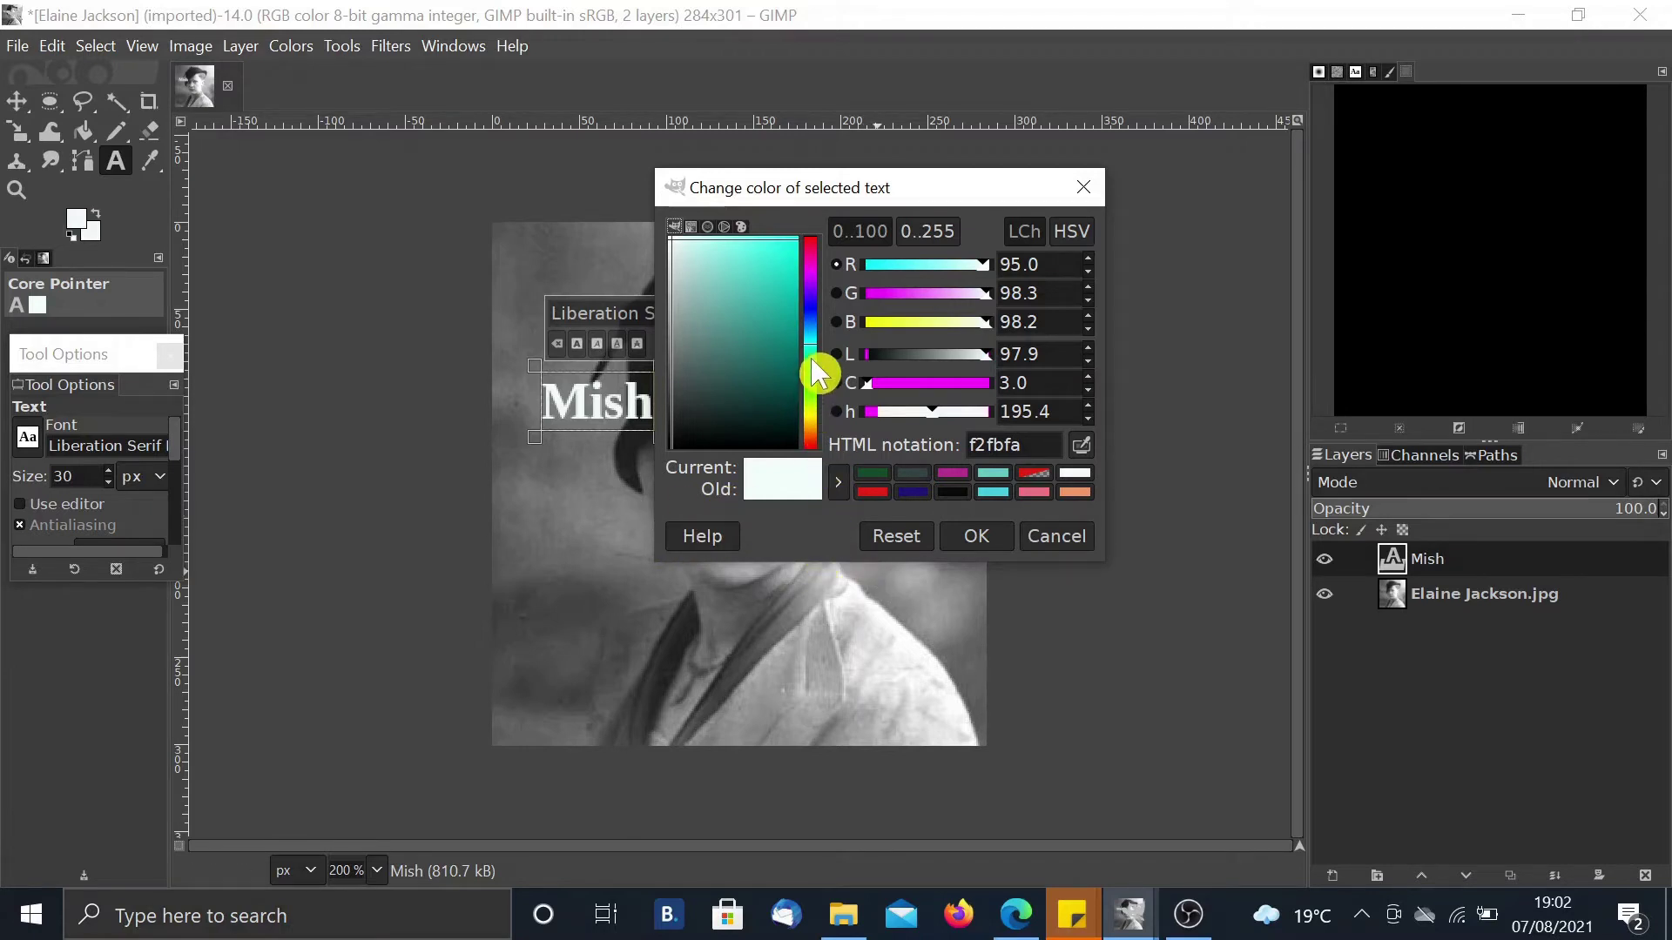
# Step: After trying other hues and a green, set the Mish text colour to near-white f2fbfa
pyautogui.click(814, 387)
pyautogui.click(810, 395)
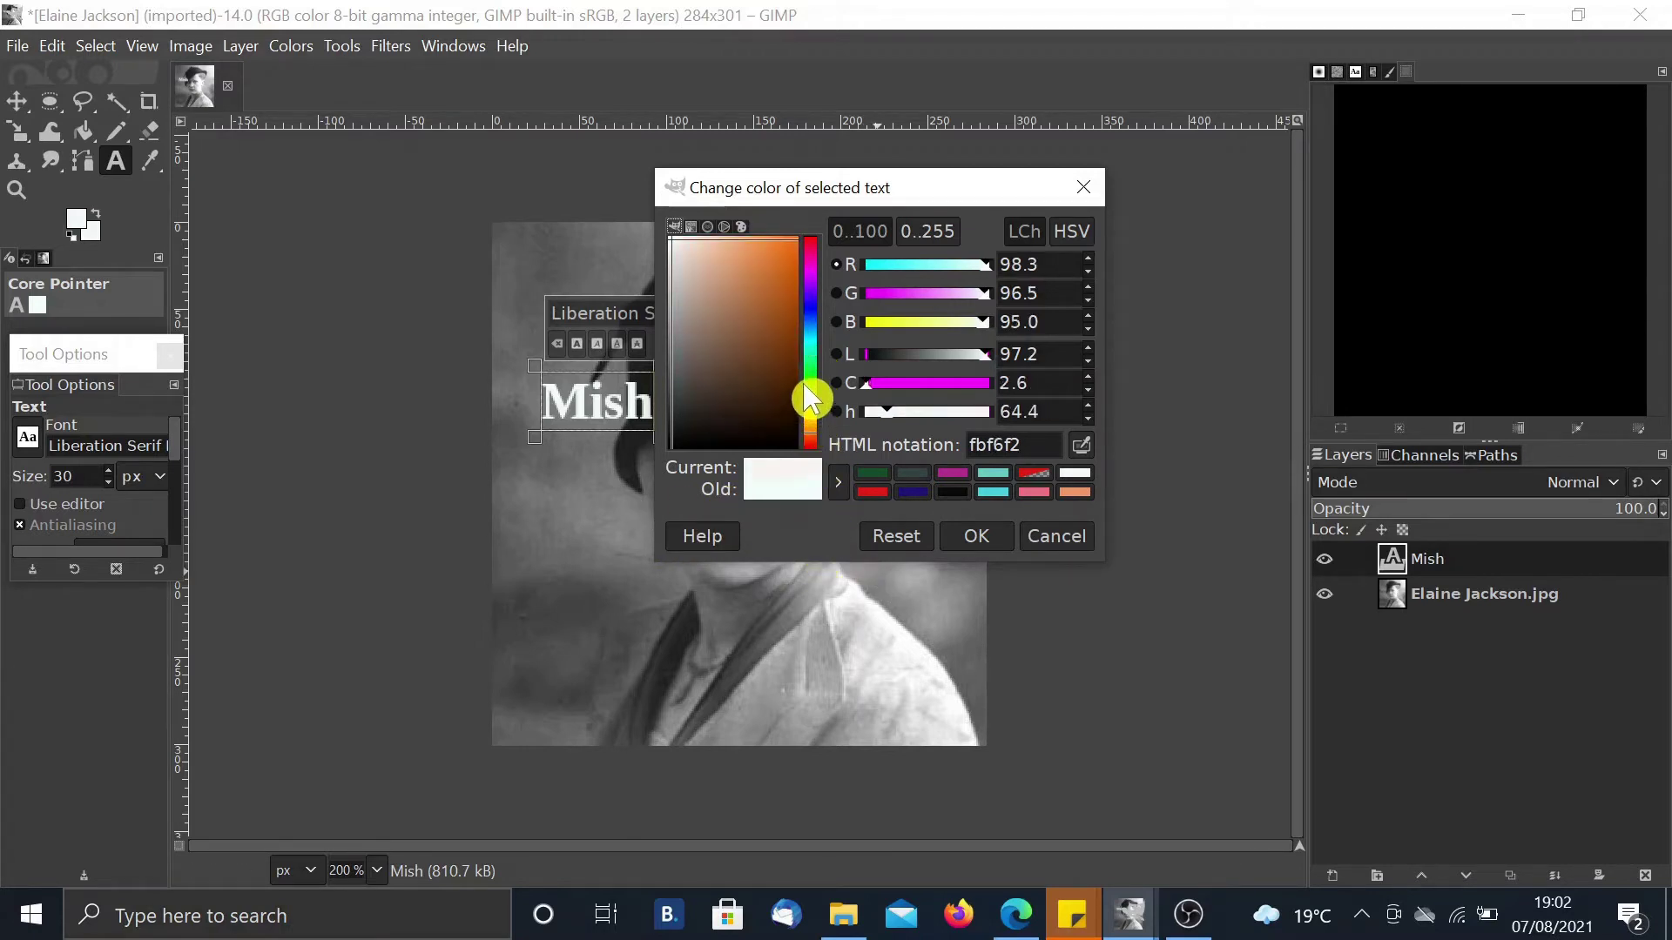
pyautogui.click(811, 370)
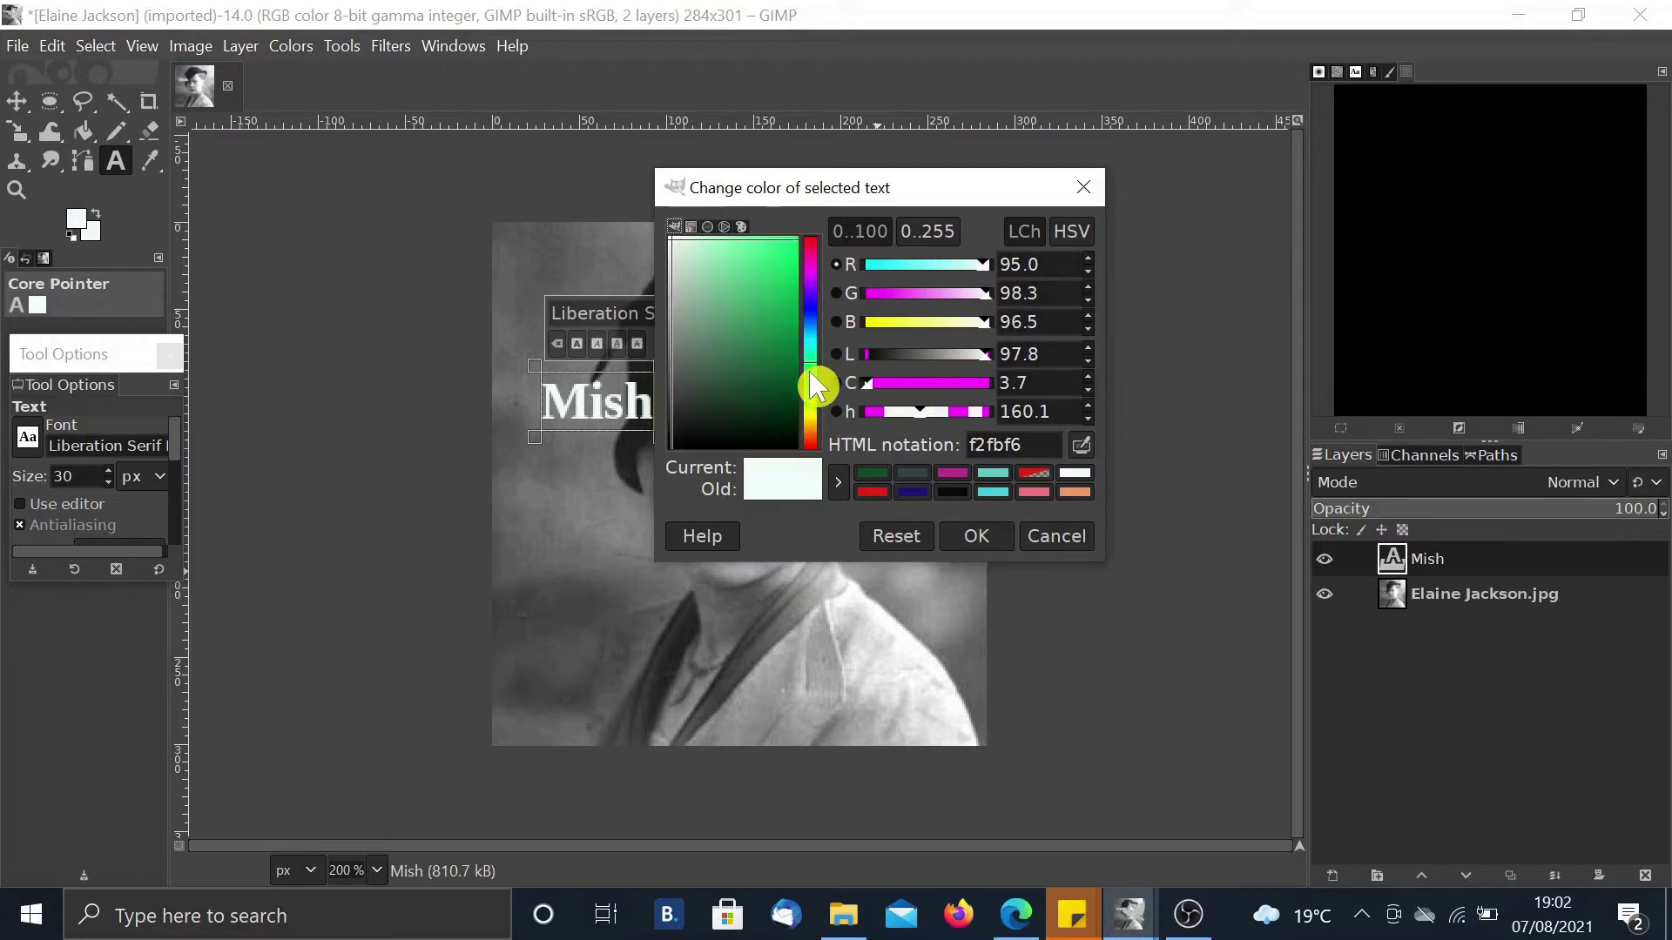
pyautogui.click(751, 318)
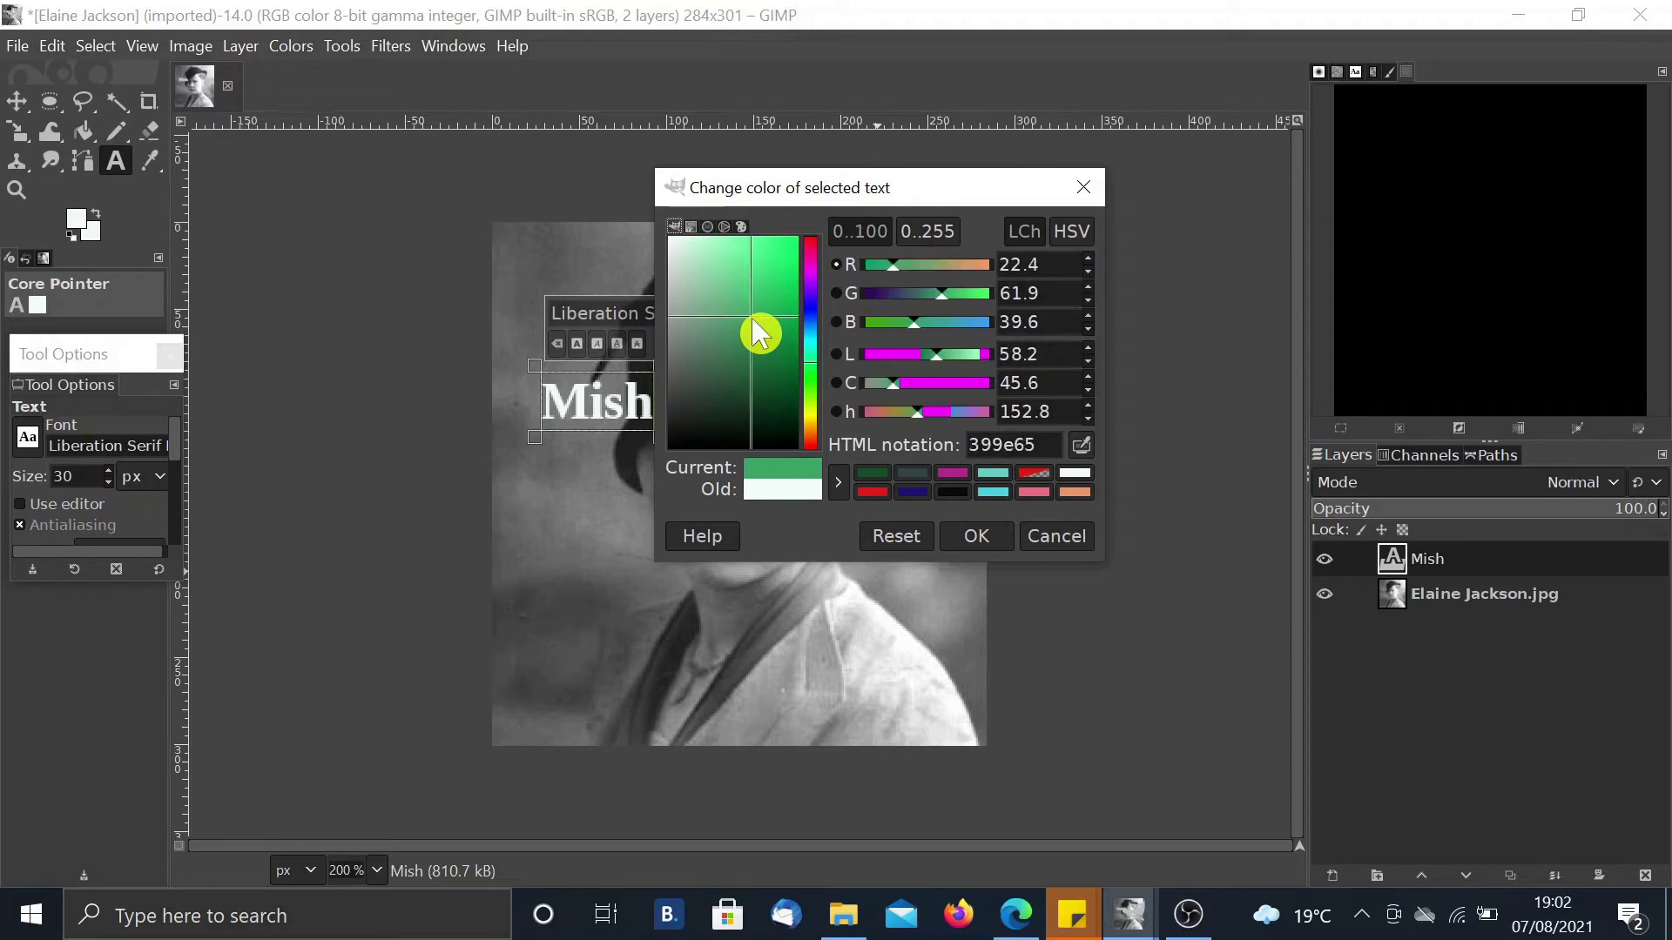
pyautogui.click(837, 481)
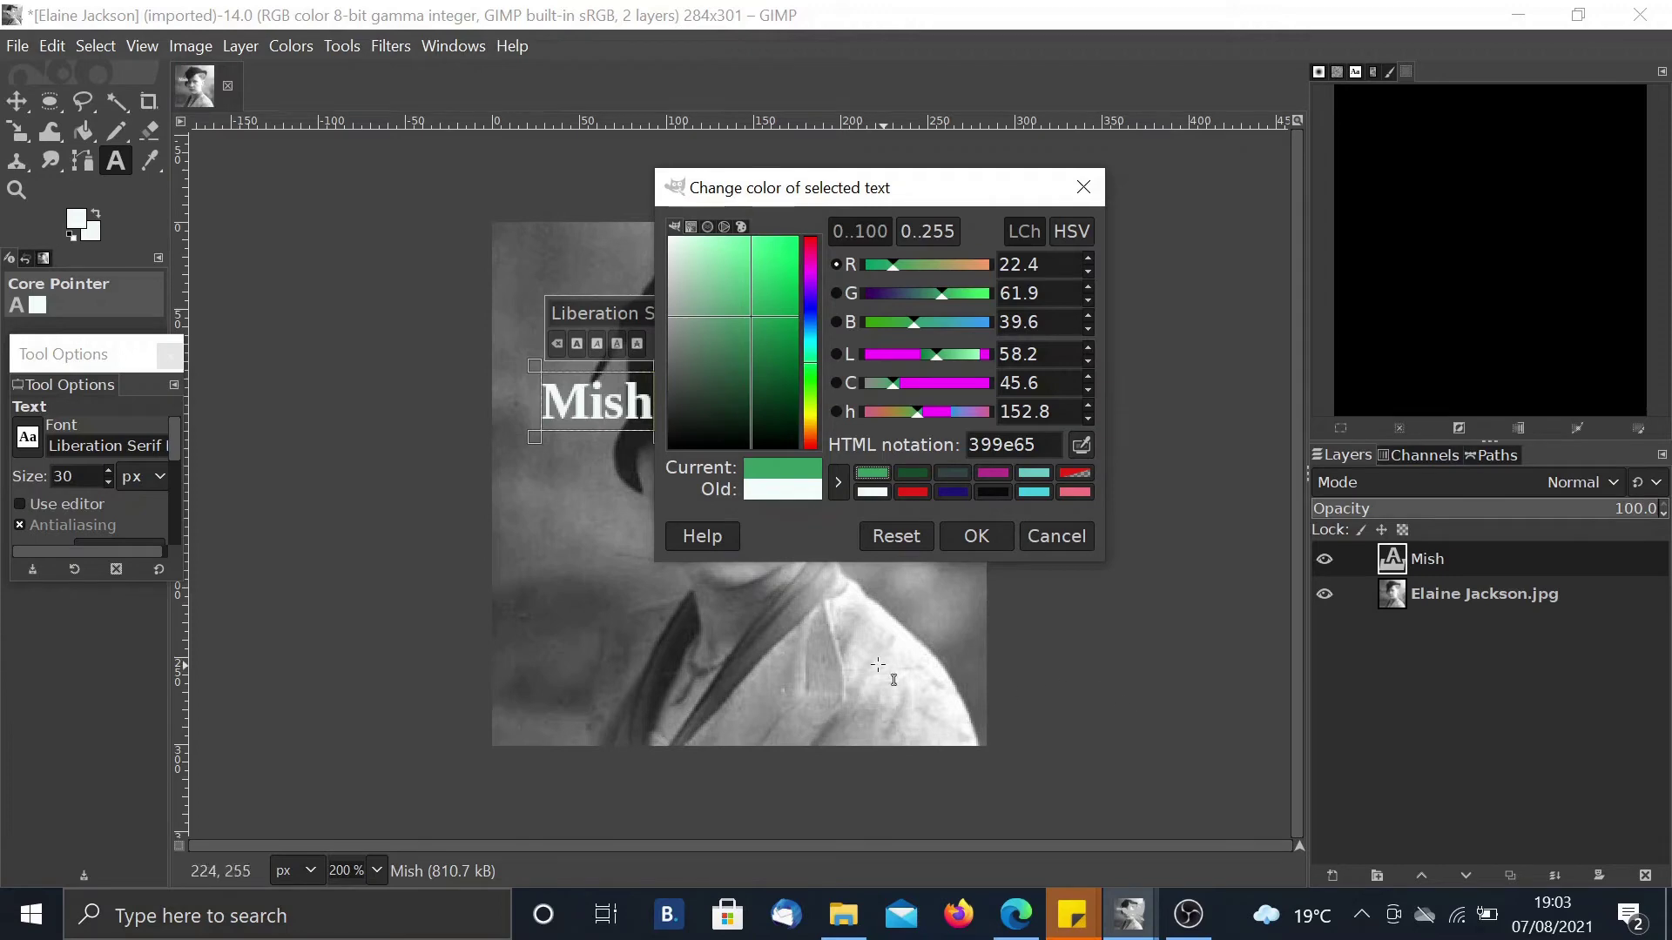
pyautogui.click(873, 493)
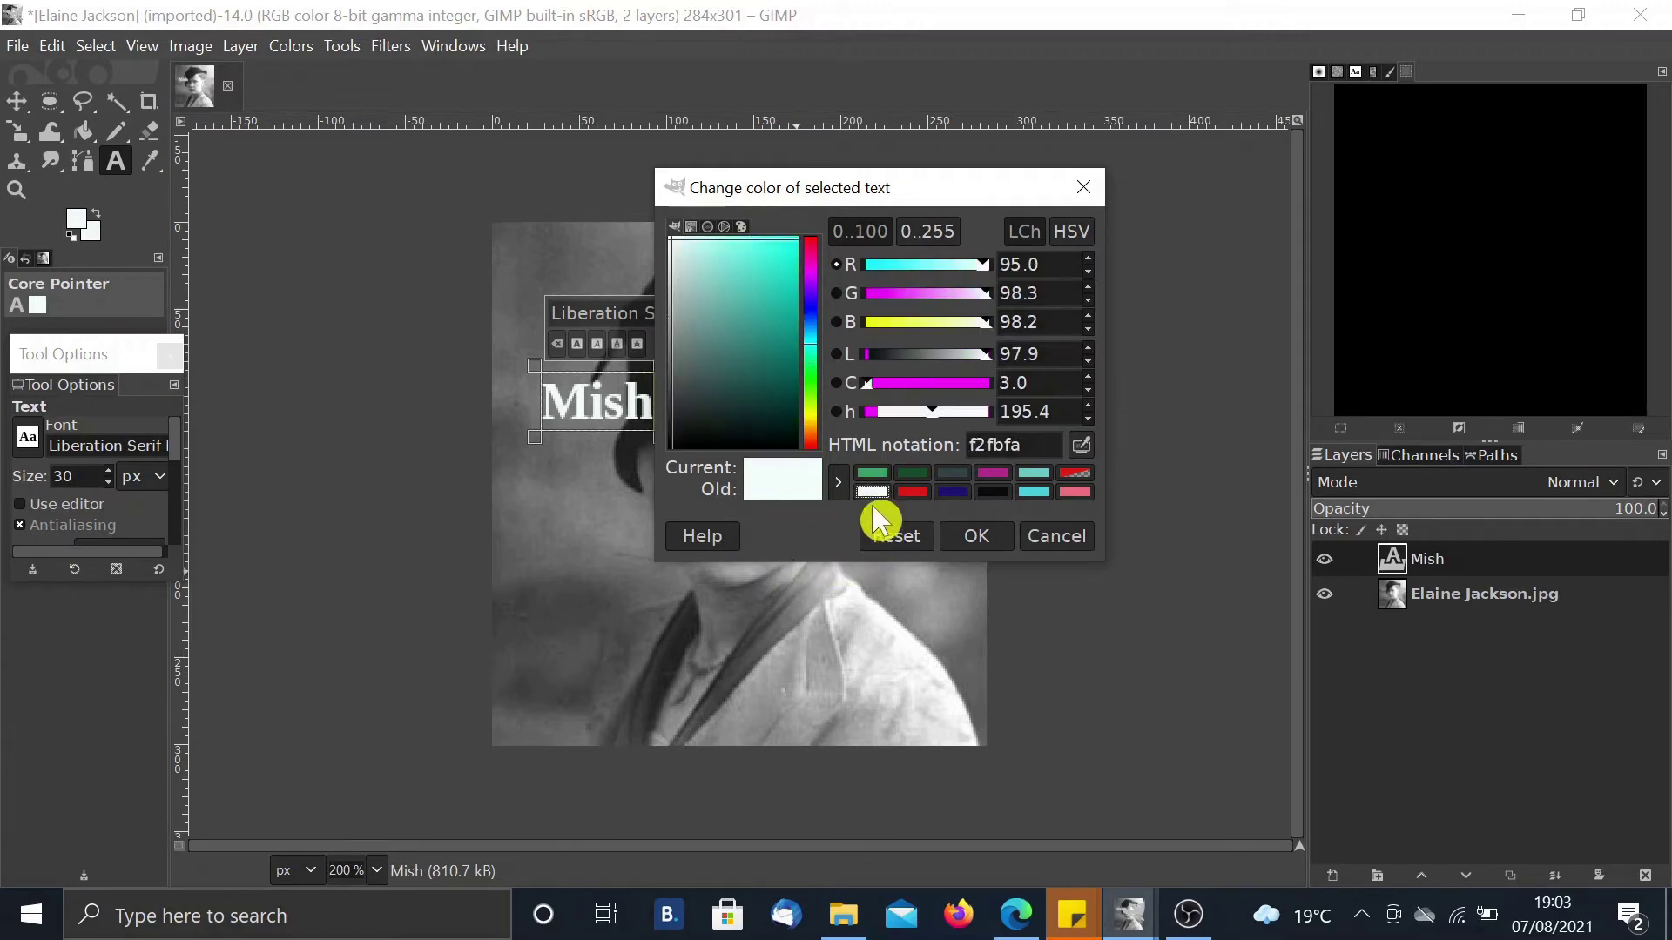
pyautogui.click(976, 537)
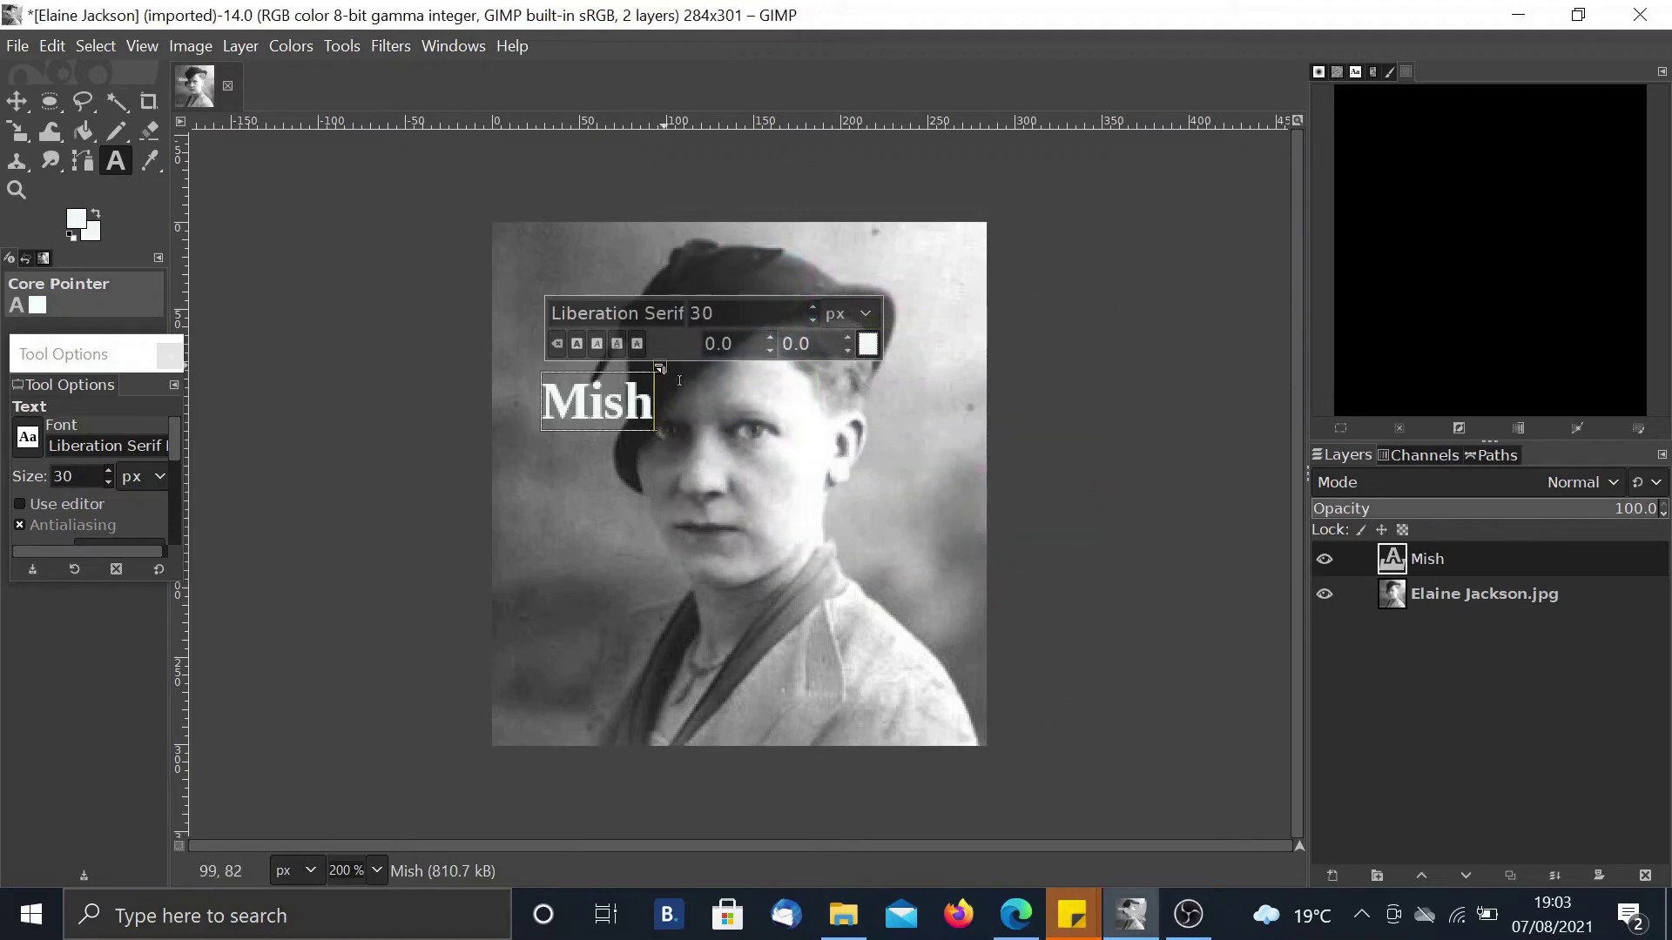
# Step: Append 'JHolman' to the text so the watermark reads 'MishJHolman'
pyautogui.write('JHolman')
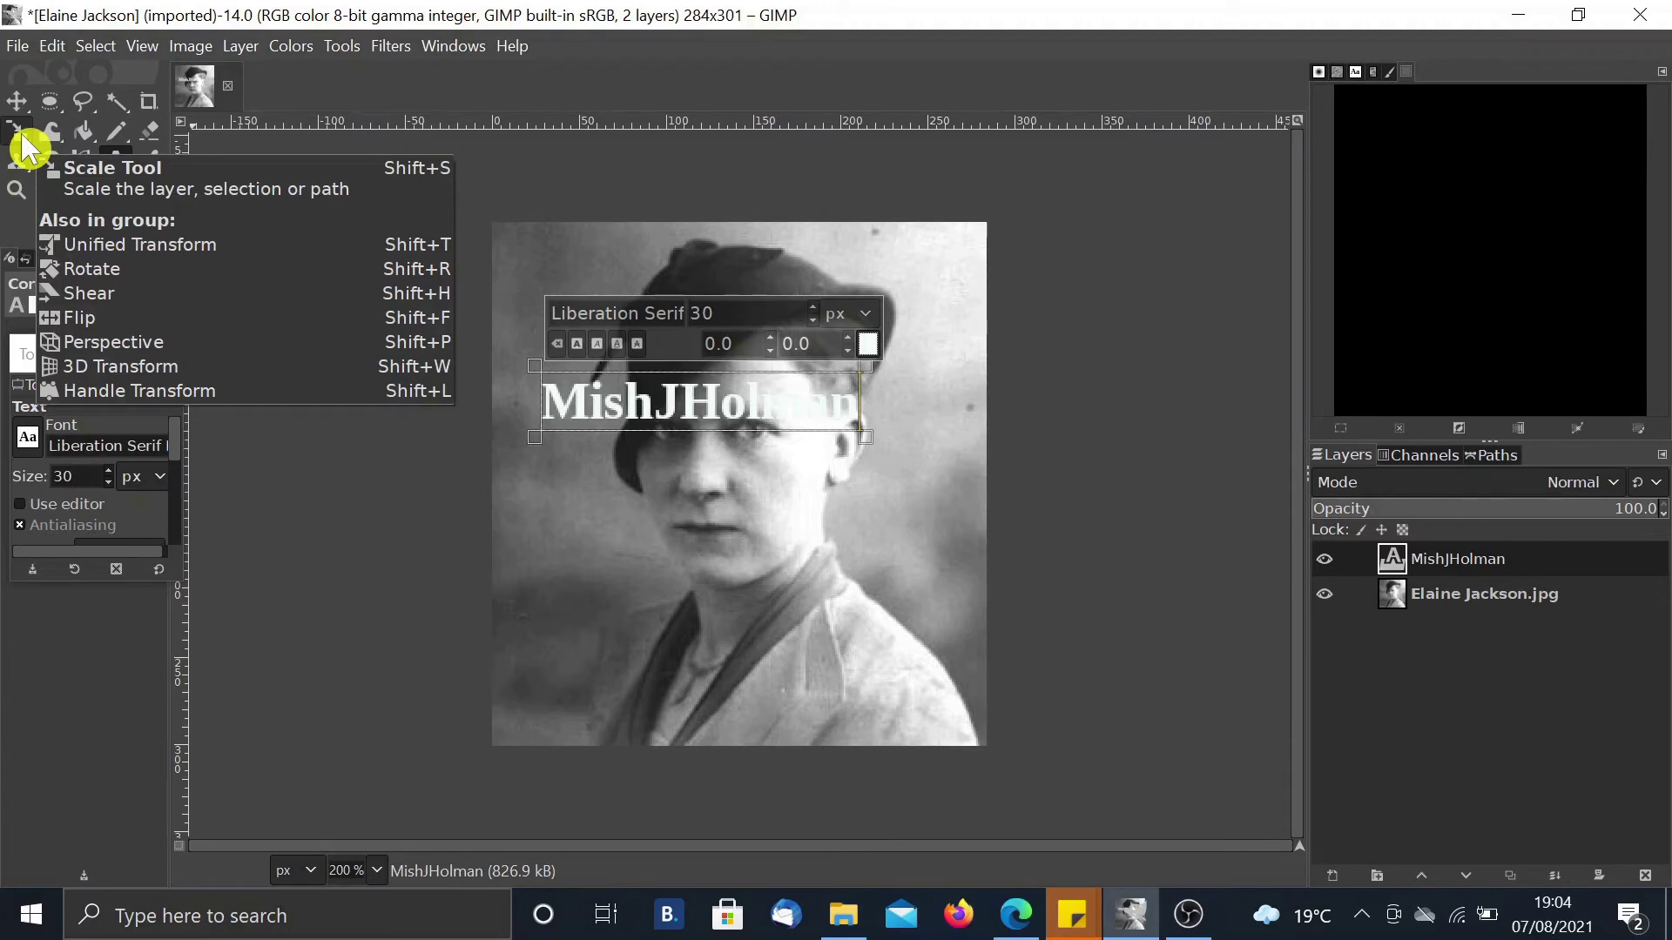
# Step: Rotate the MishJHolman text layer by -41.16° so it rises diagonally across the face
pyautogui.click(26, 109)
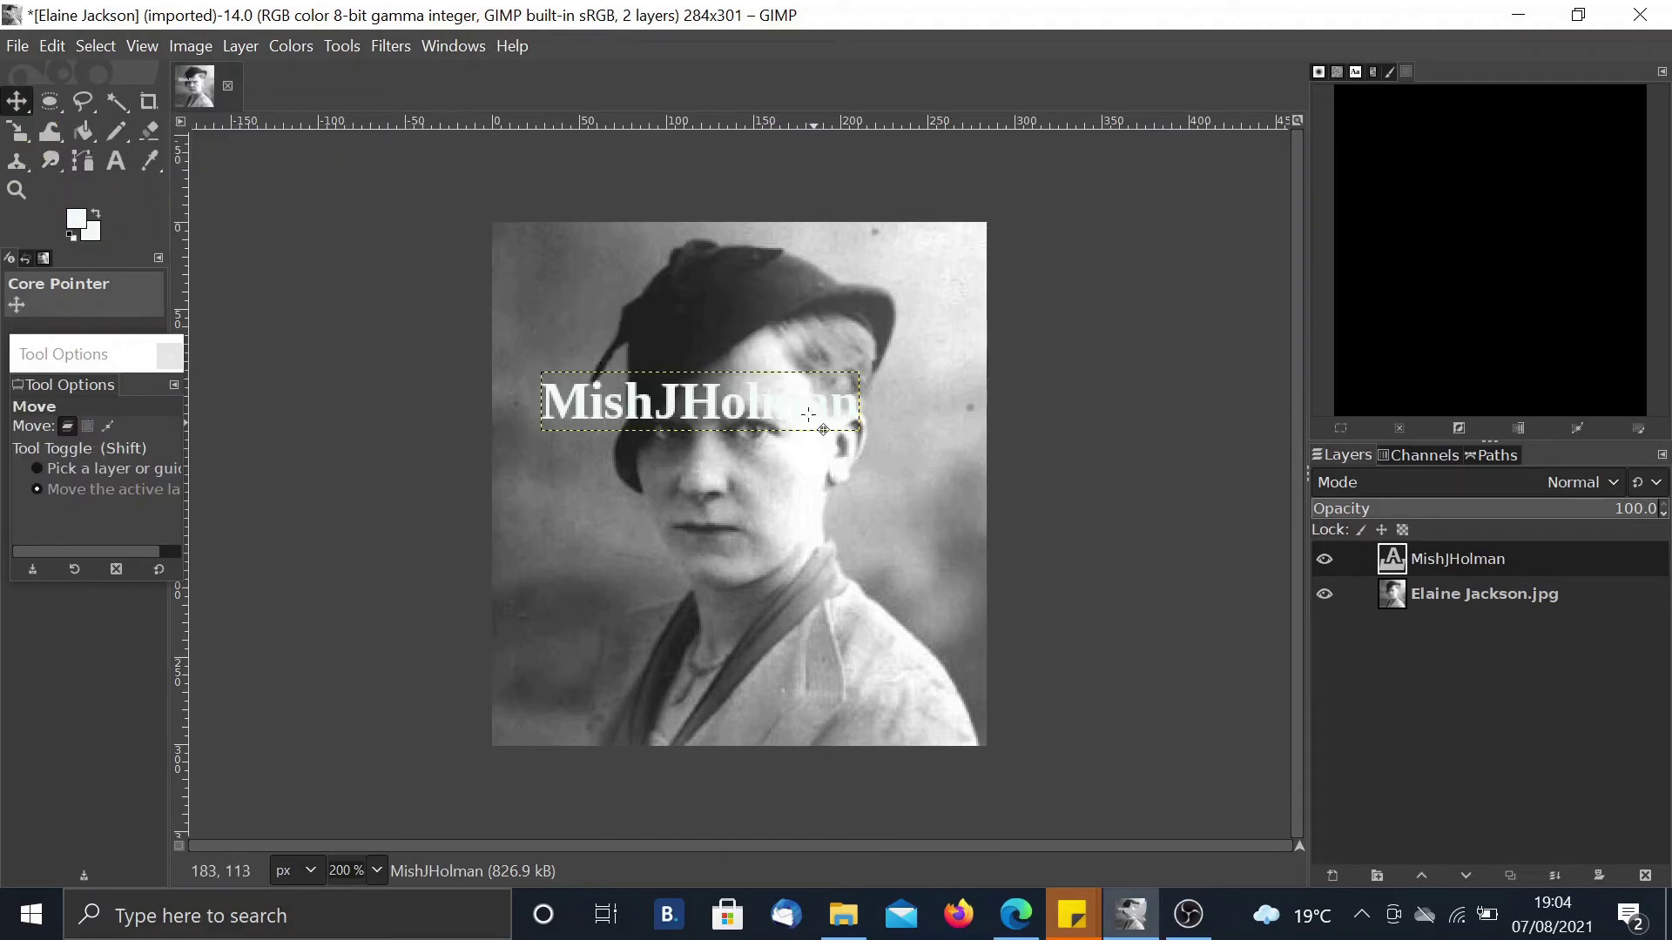
pyautogui.click(22, 144)
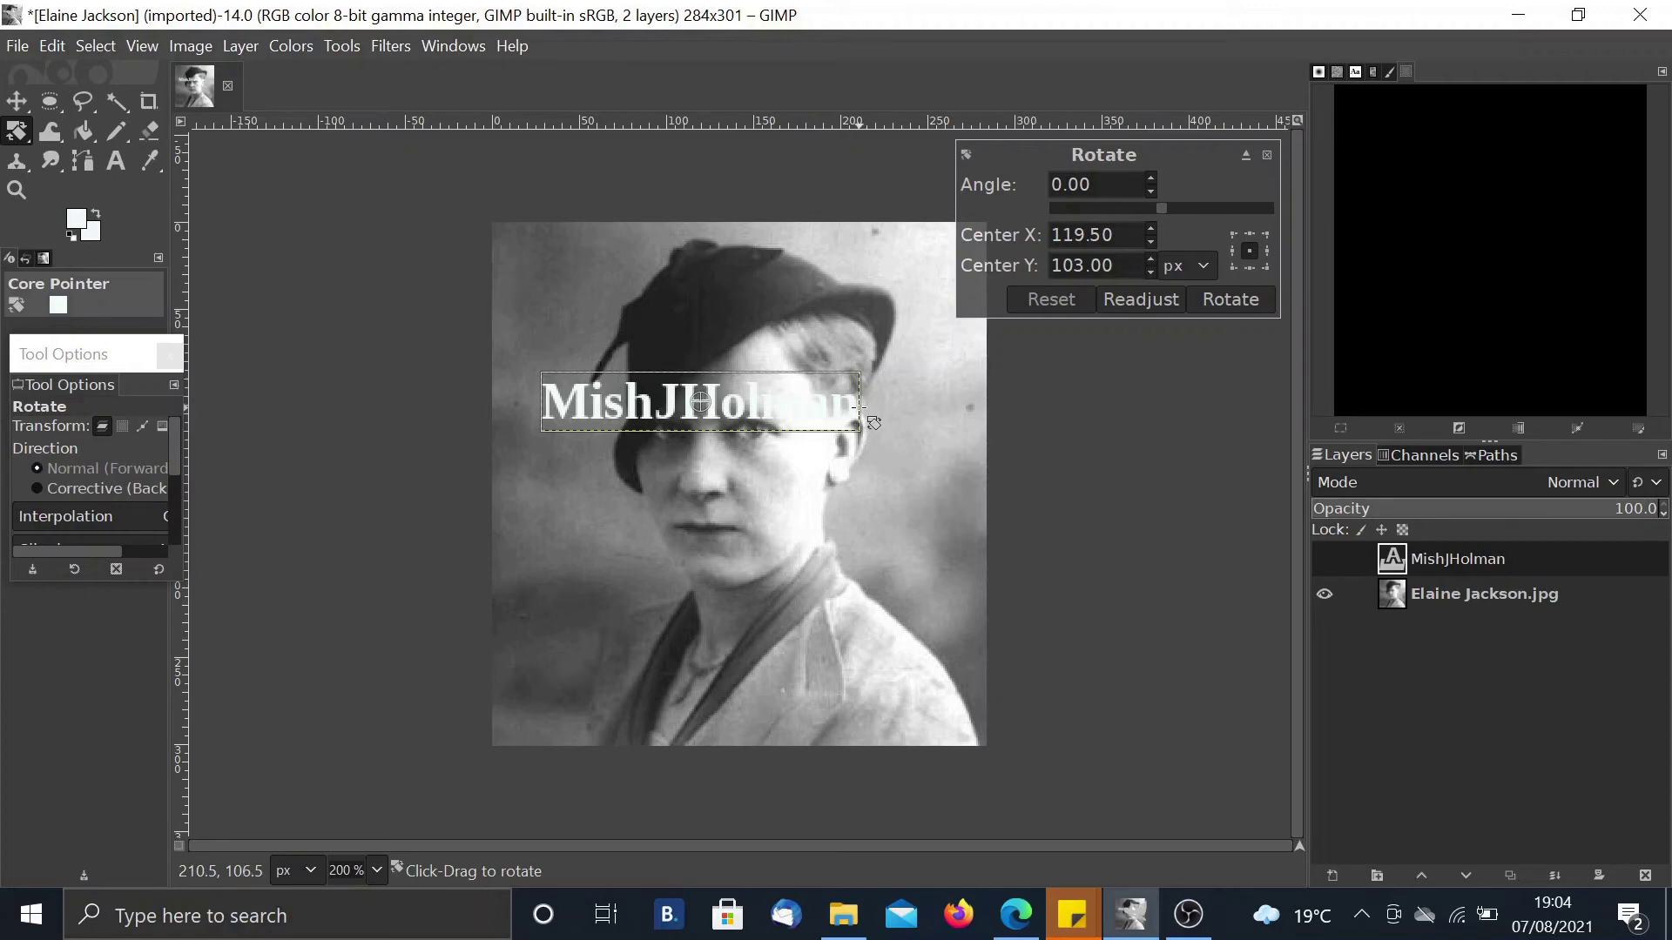
pyautogui.moveTo(860, 408); pyautogui.dragTo(841, 288)
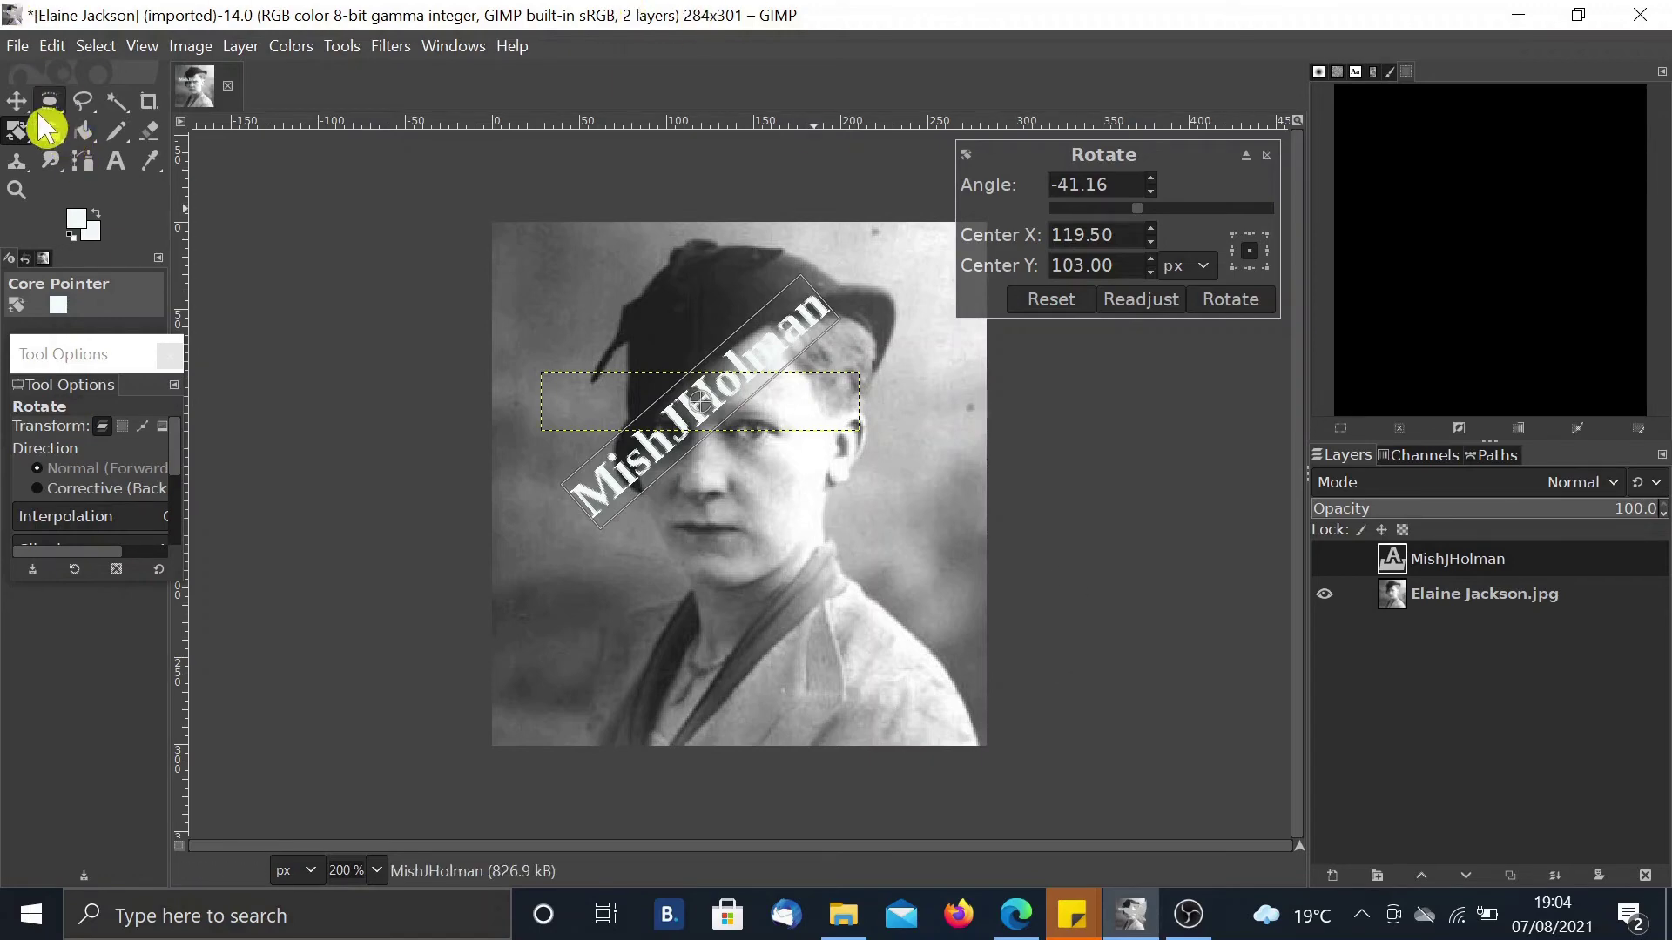
pyautogui.click(16, 101)
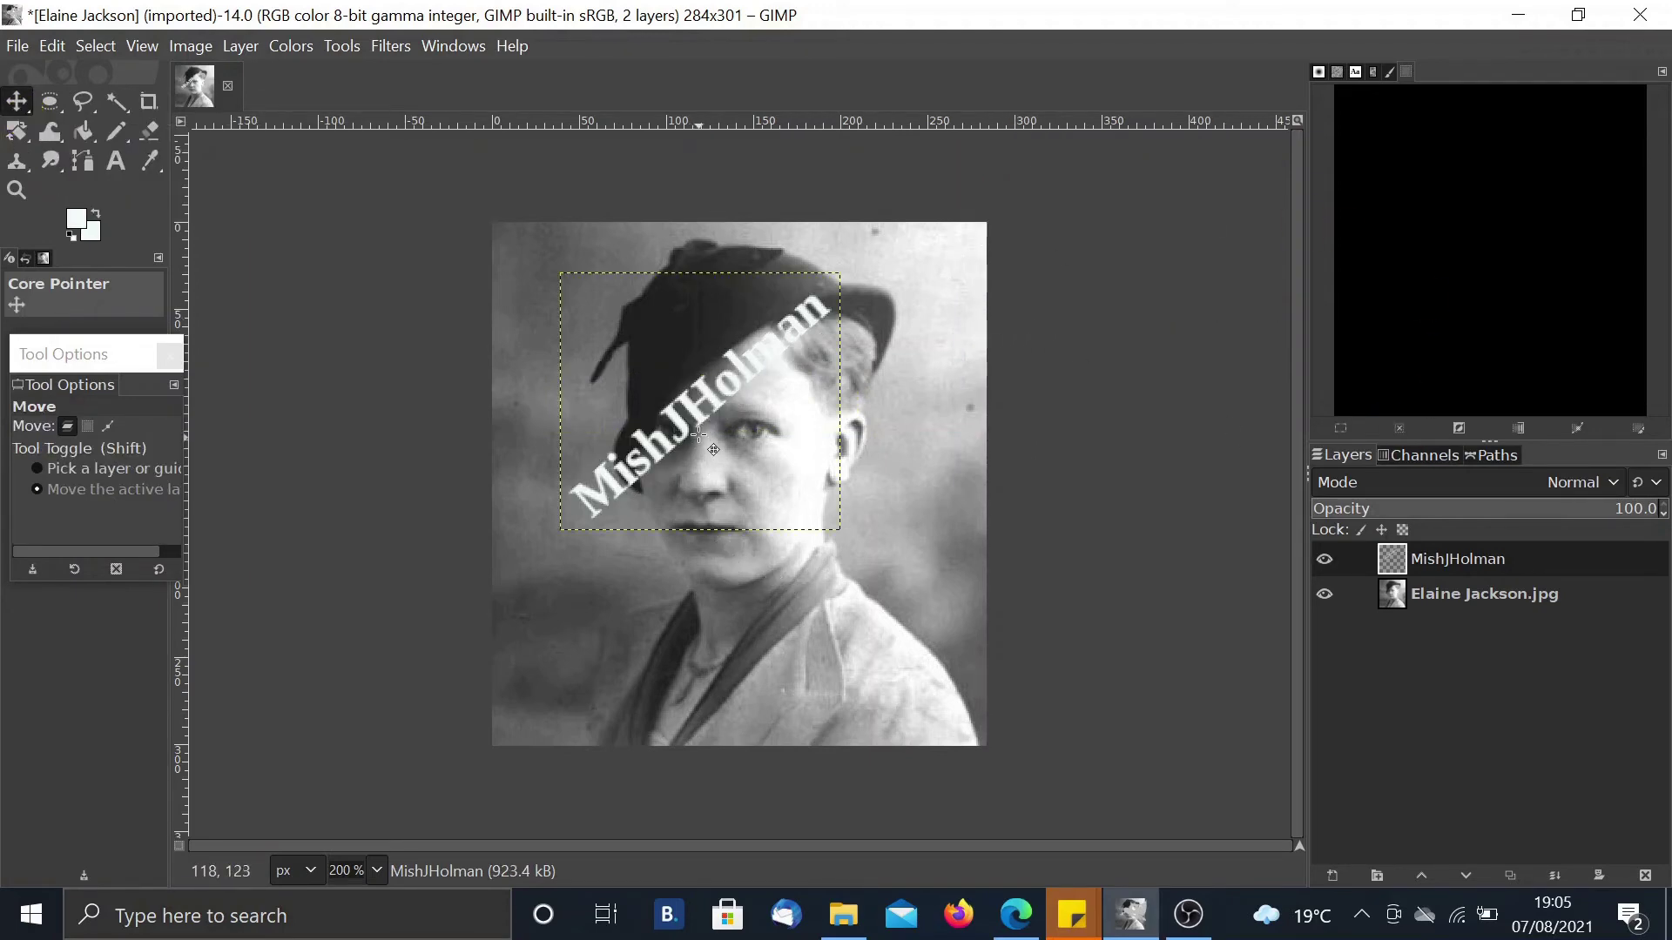
# Step: Shift the watermark up-left and lower its layer opacity to 23.6
pyautogui.moveTo(688, 426); pyautogui.dragTo(617, 365)
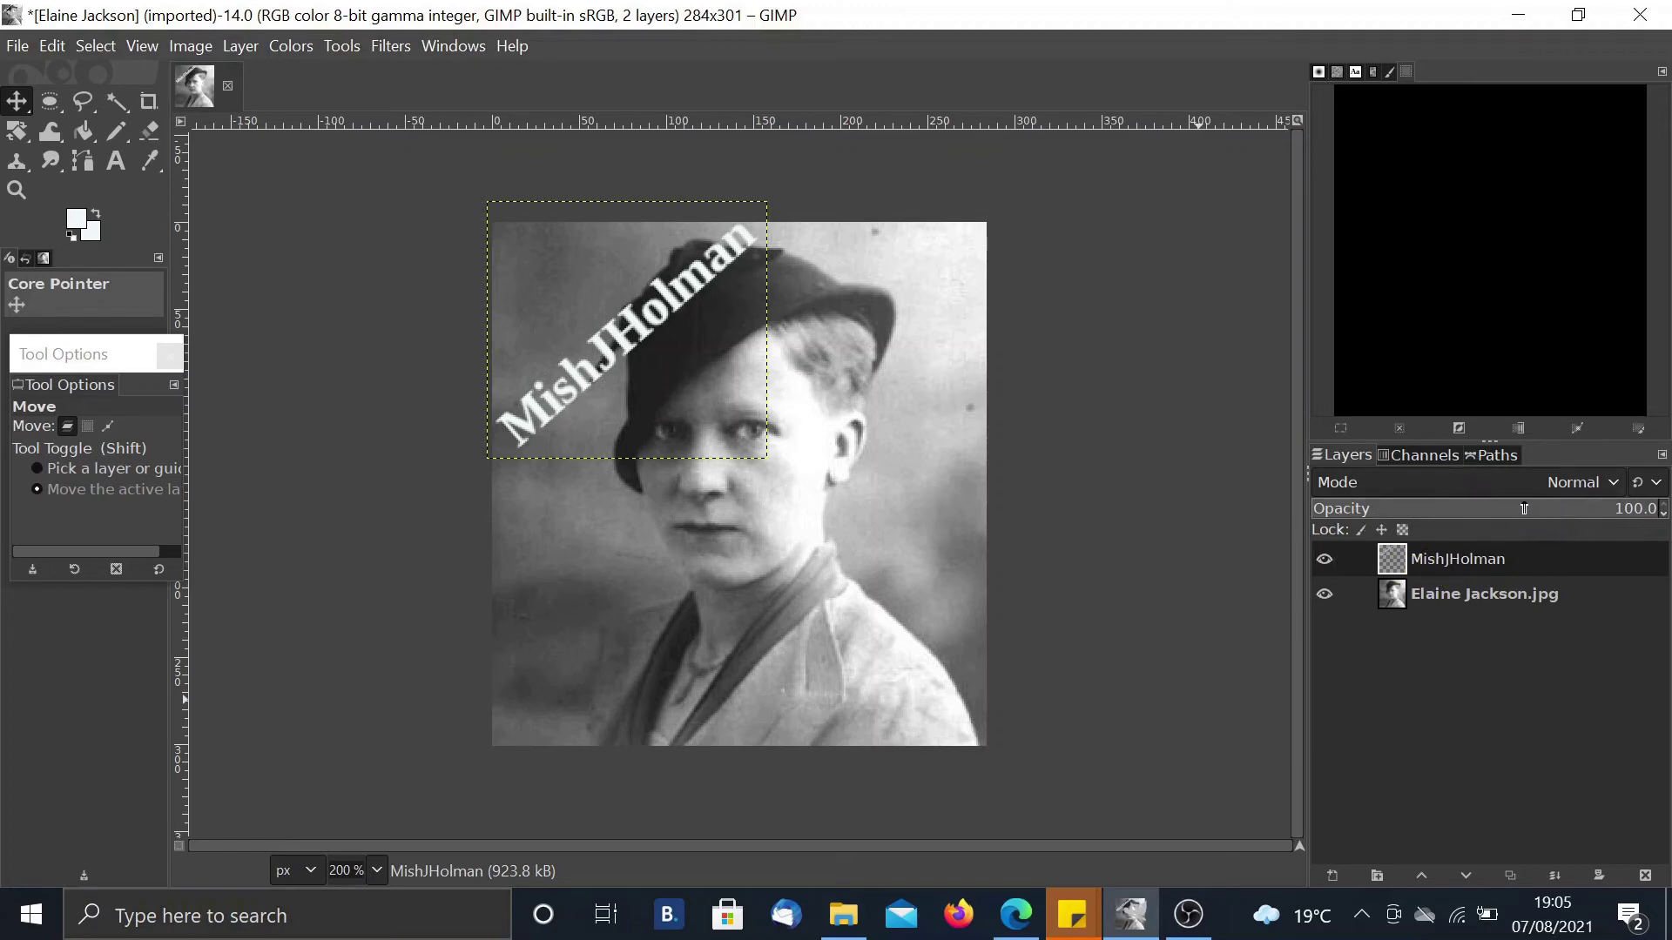
pyautogui.click(1393, 509)
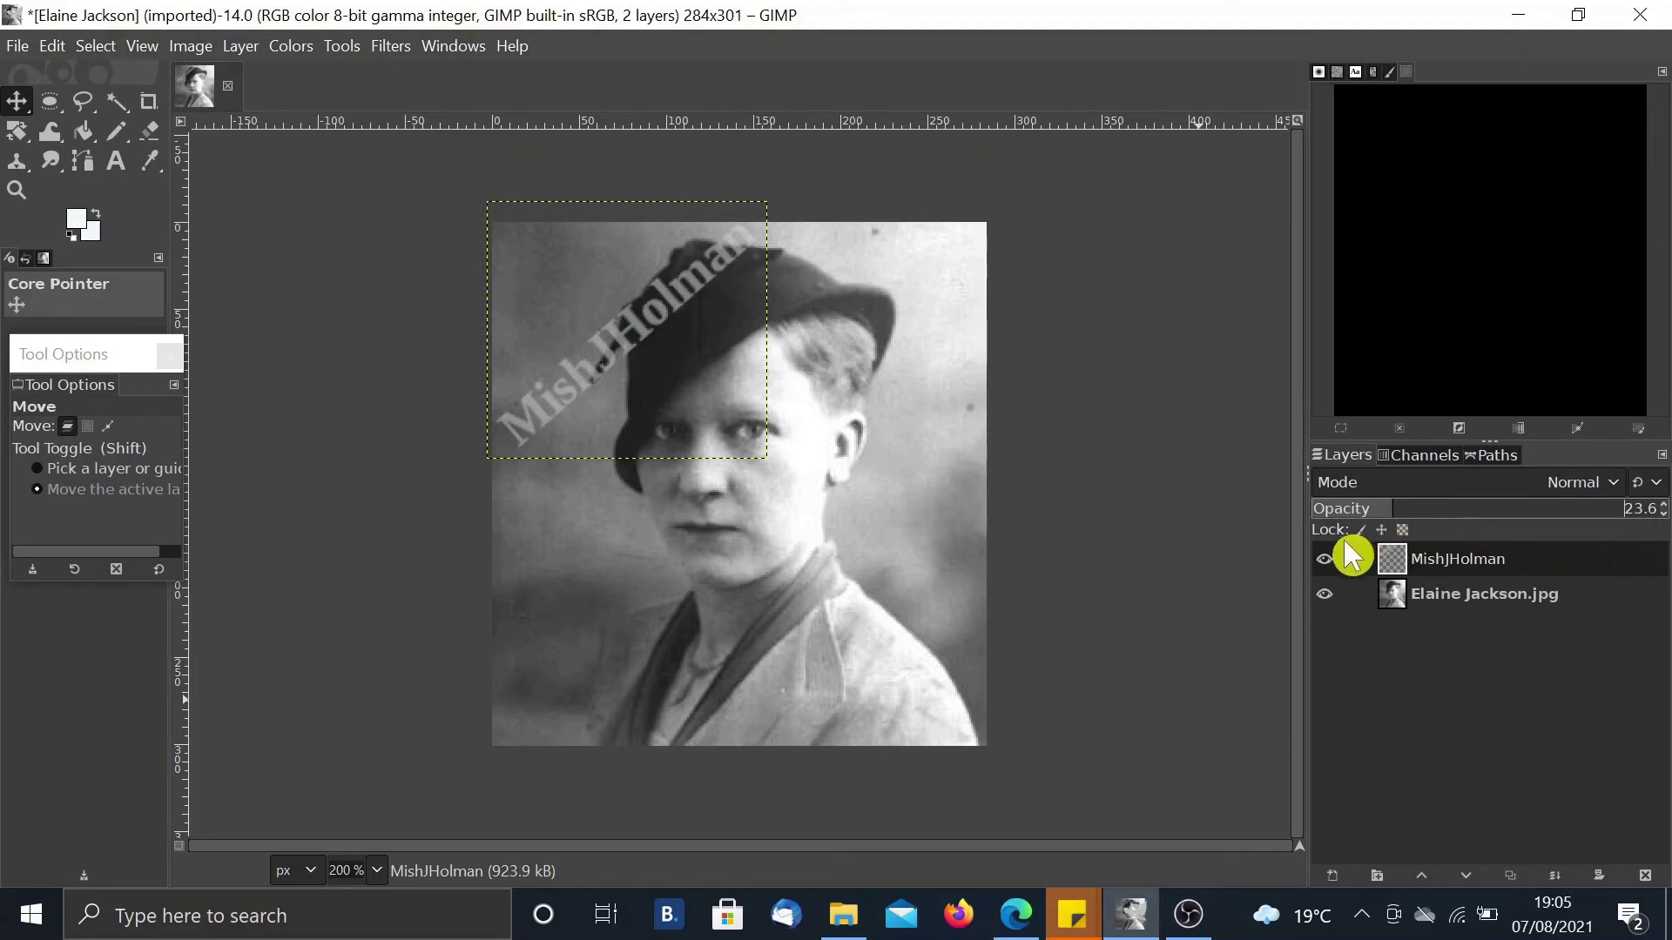
# Step: Duplicate the MishJHolman layer and shift the copy down-right below the original
pyautogui.rightClick(1471, 570)
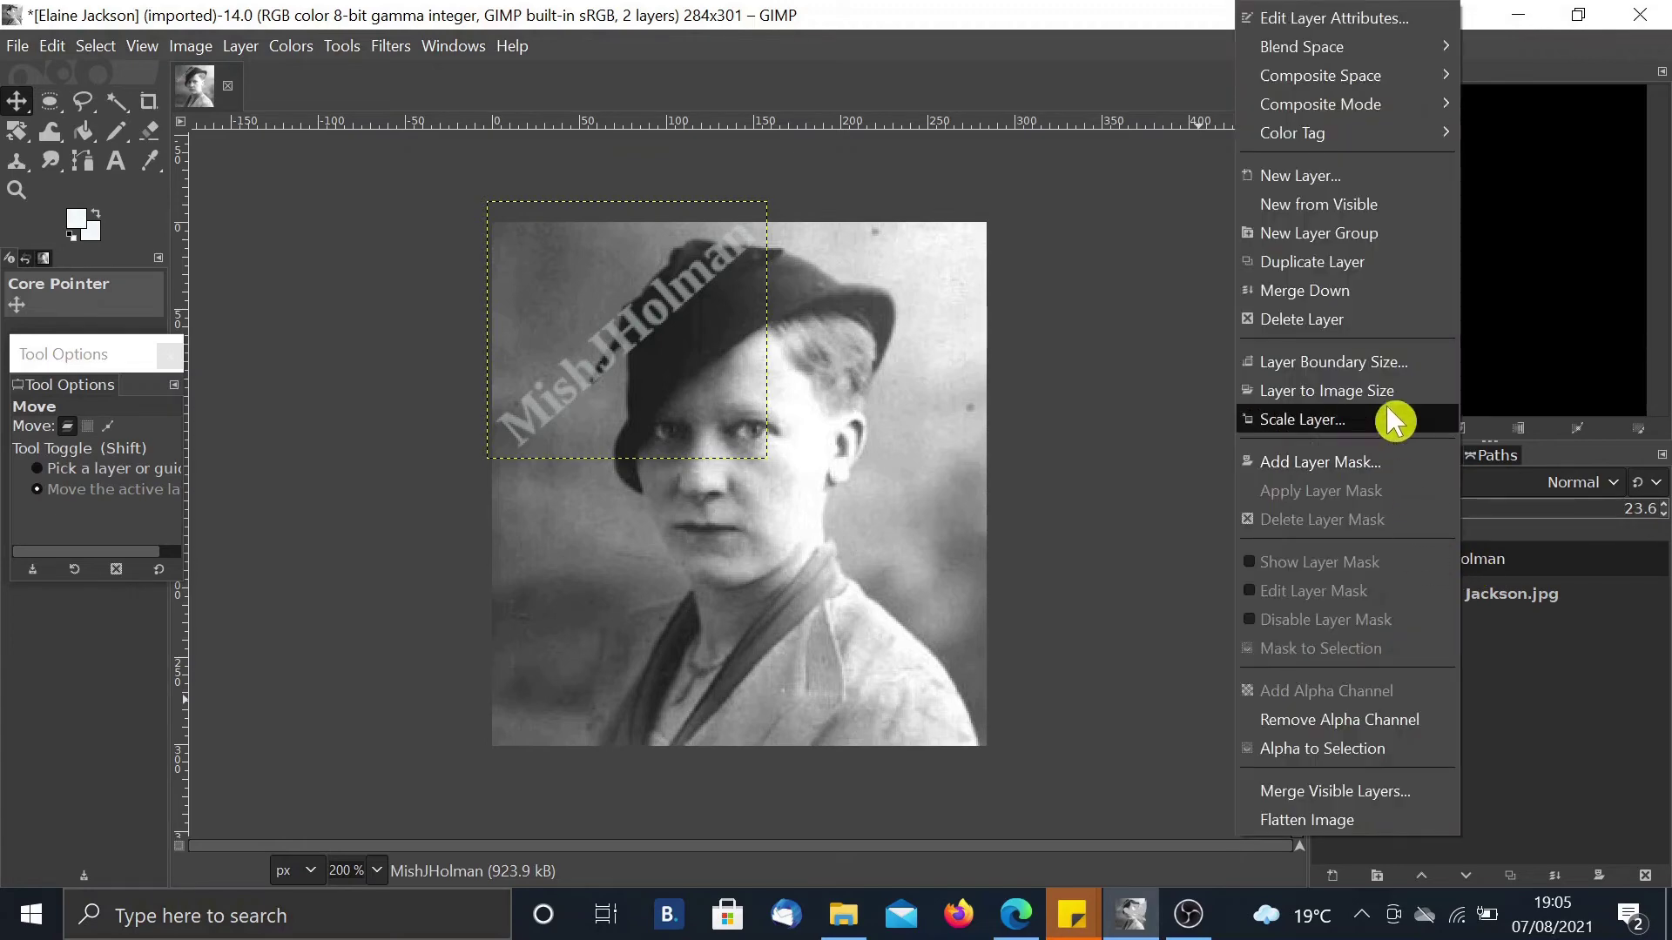
pyautogui.click(1335, 270)
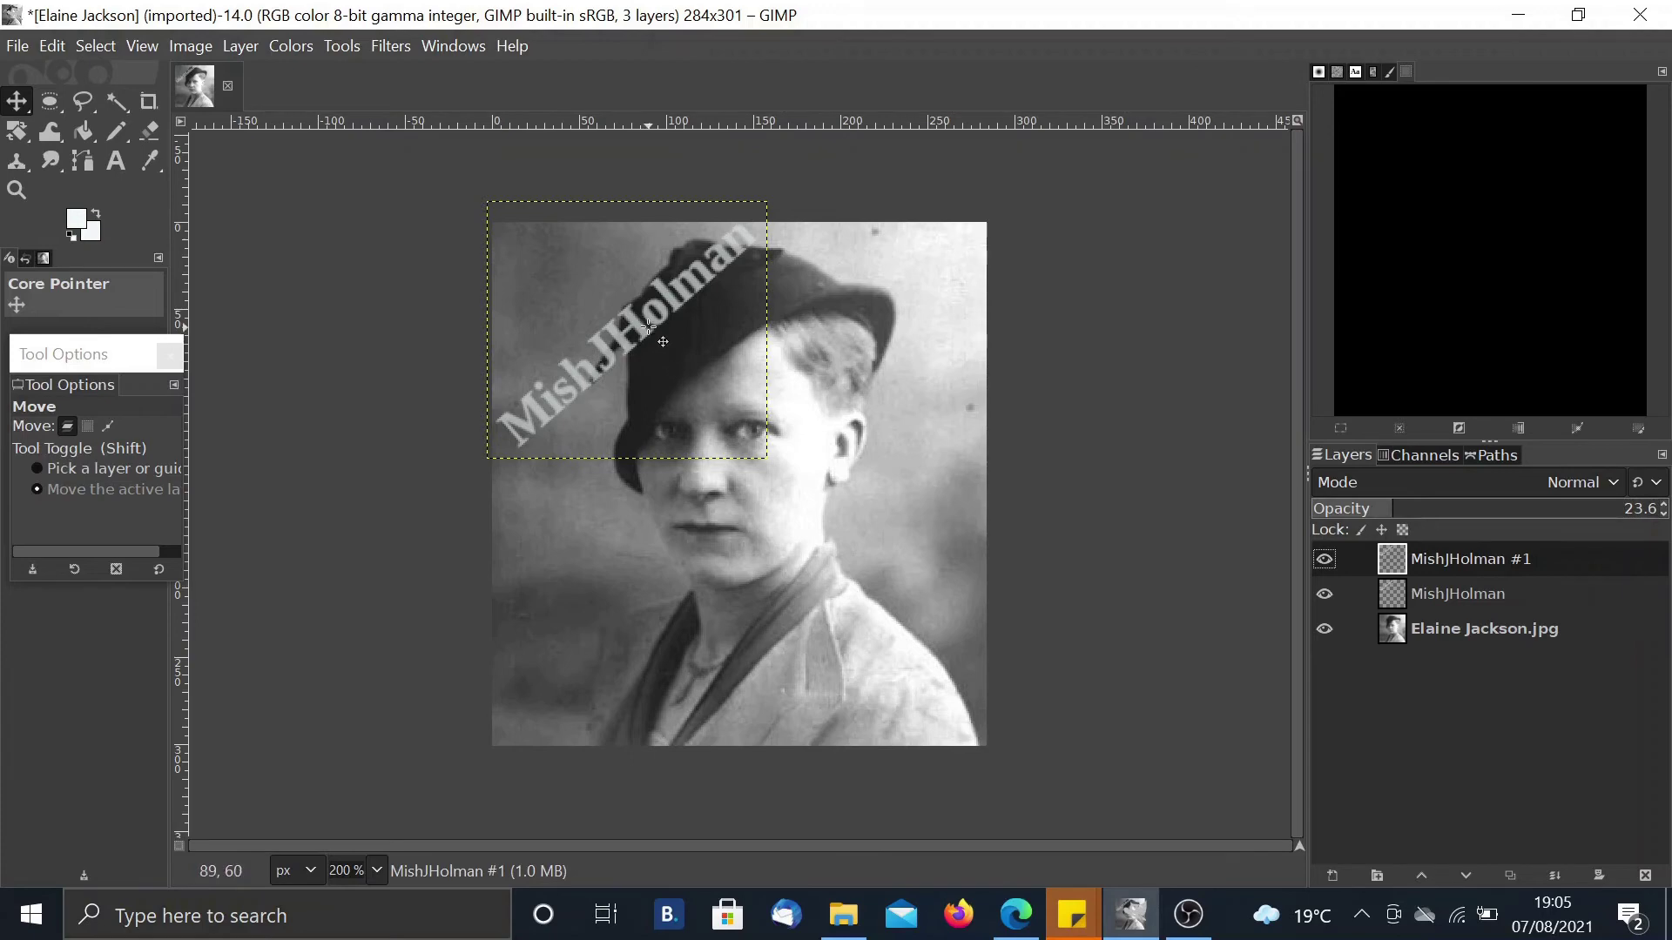
pyautogui.moveTo(643, 341); pyautogui.dragTo(700, 407)
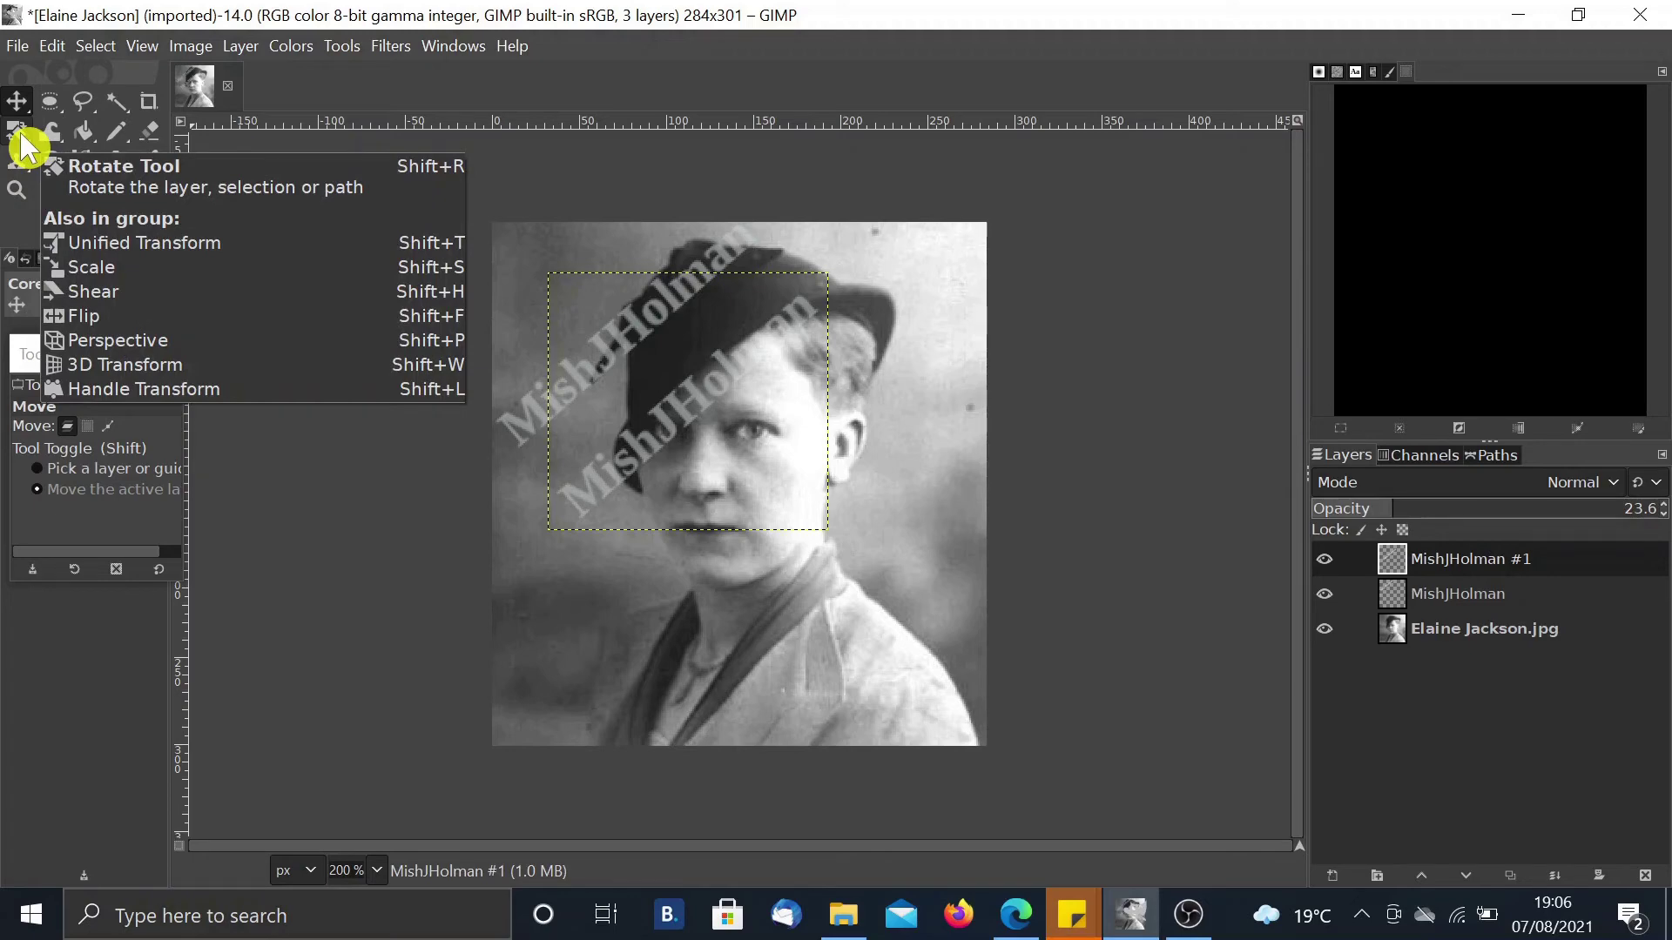
# Step: Scale the duplicate watermark layer up to about 238×218 px
pyautogui.hotkey('shift', 's')
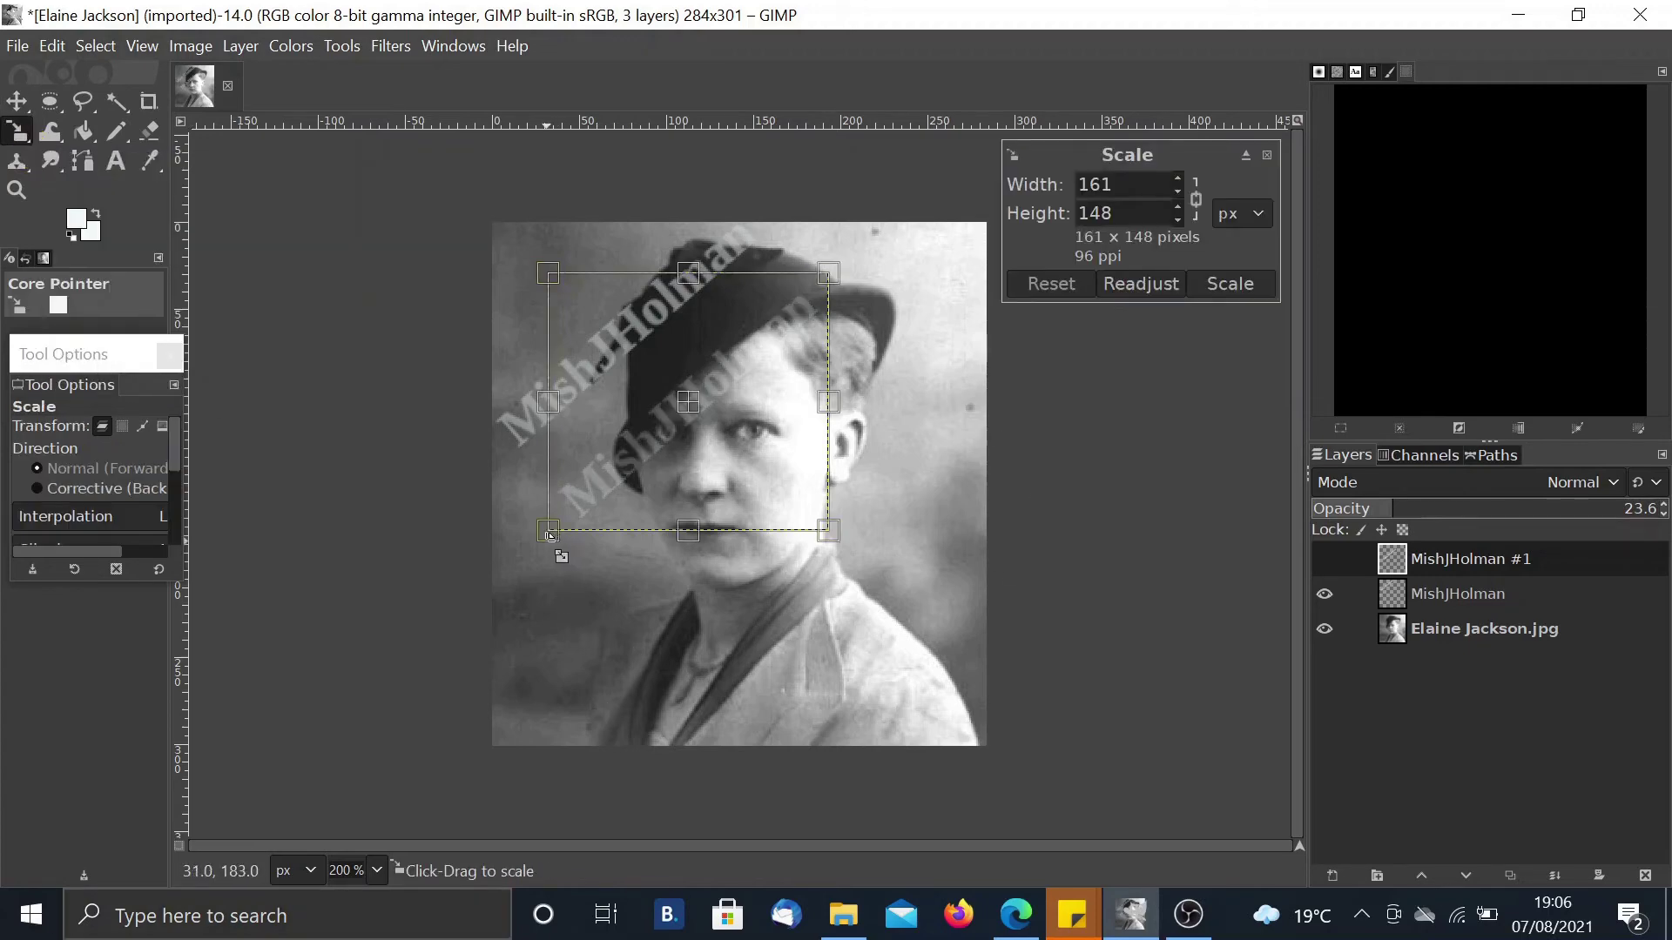
pyautogui.moveTo(549, 533); pyautogui.dragTo(491, 585)
pyautogui.moveTo(837, 283); pyautogui.dragTo(916, 216)
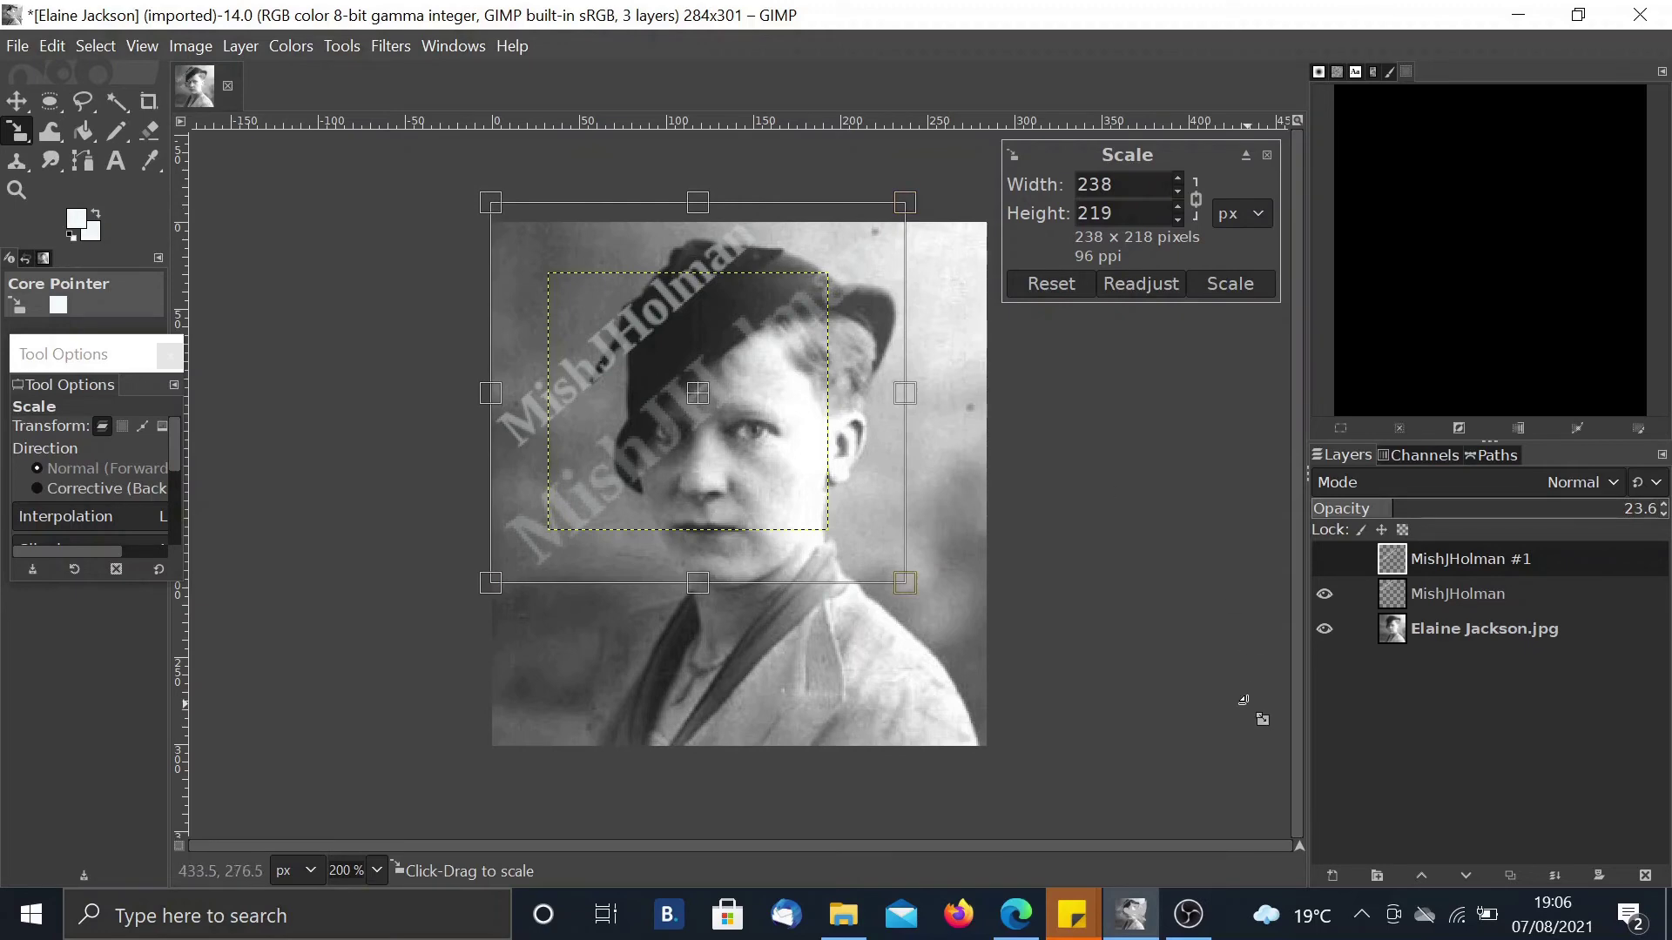
pyautogui.press('Return')
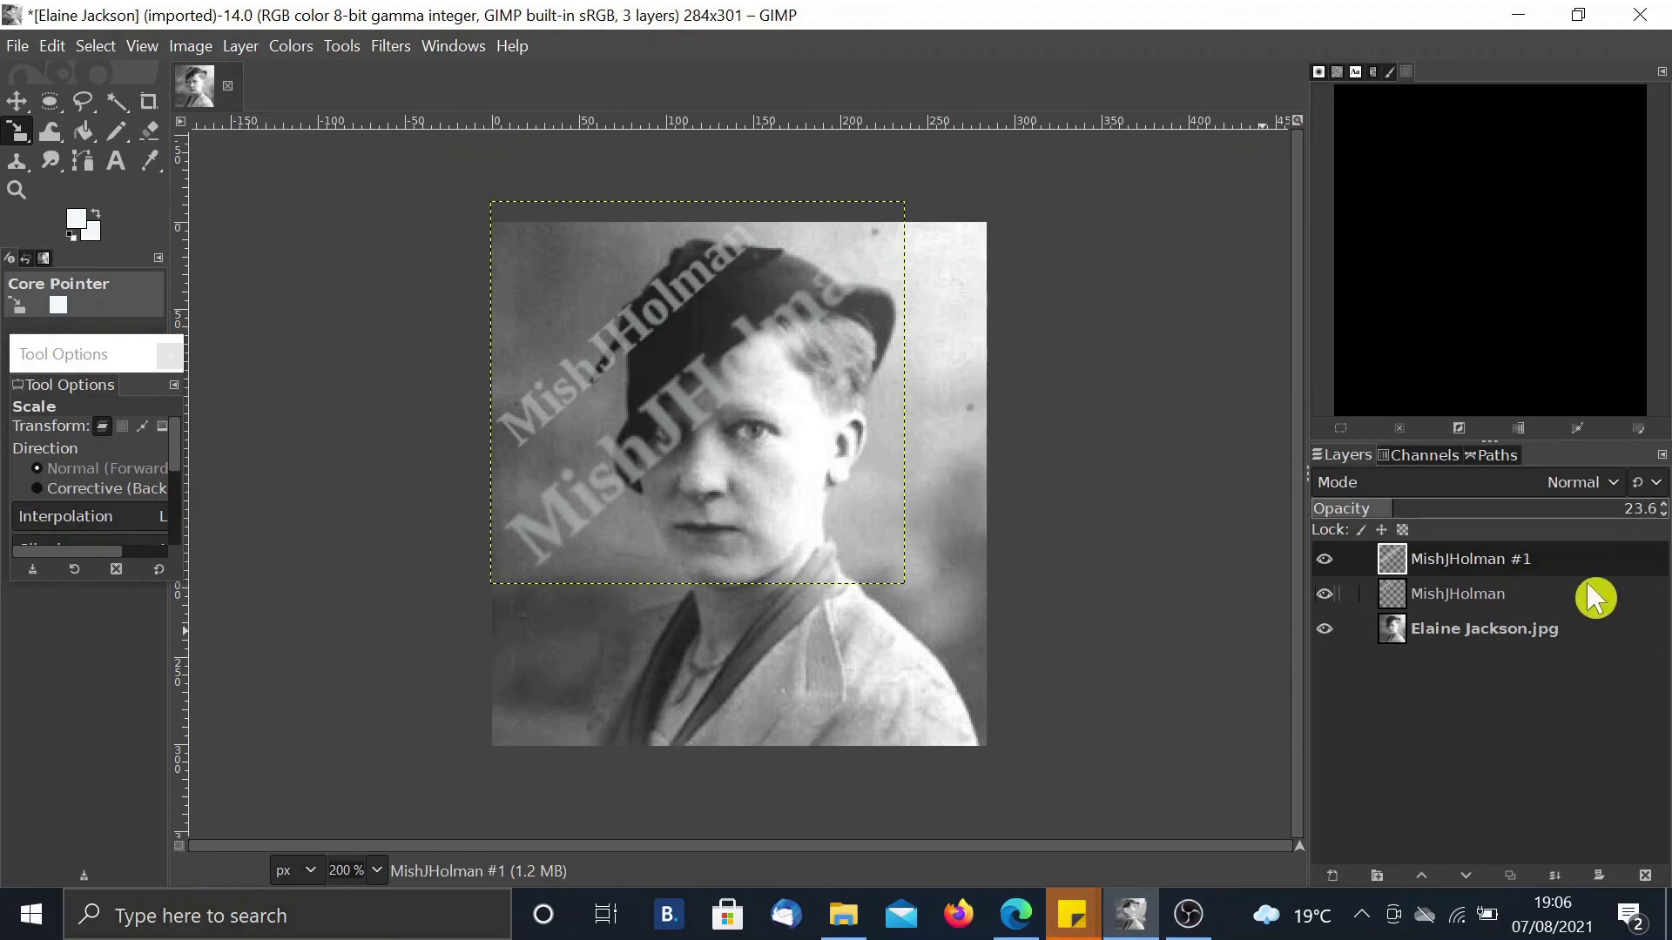
# Step: Duplicate MishJHolman #1 and move the new MishJHolman #2 down-right across the chin and chest
pyautogui.rightClick(1452, 572)
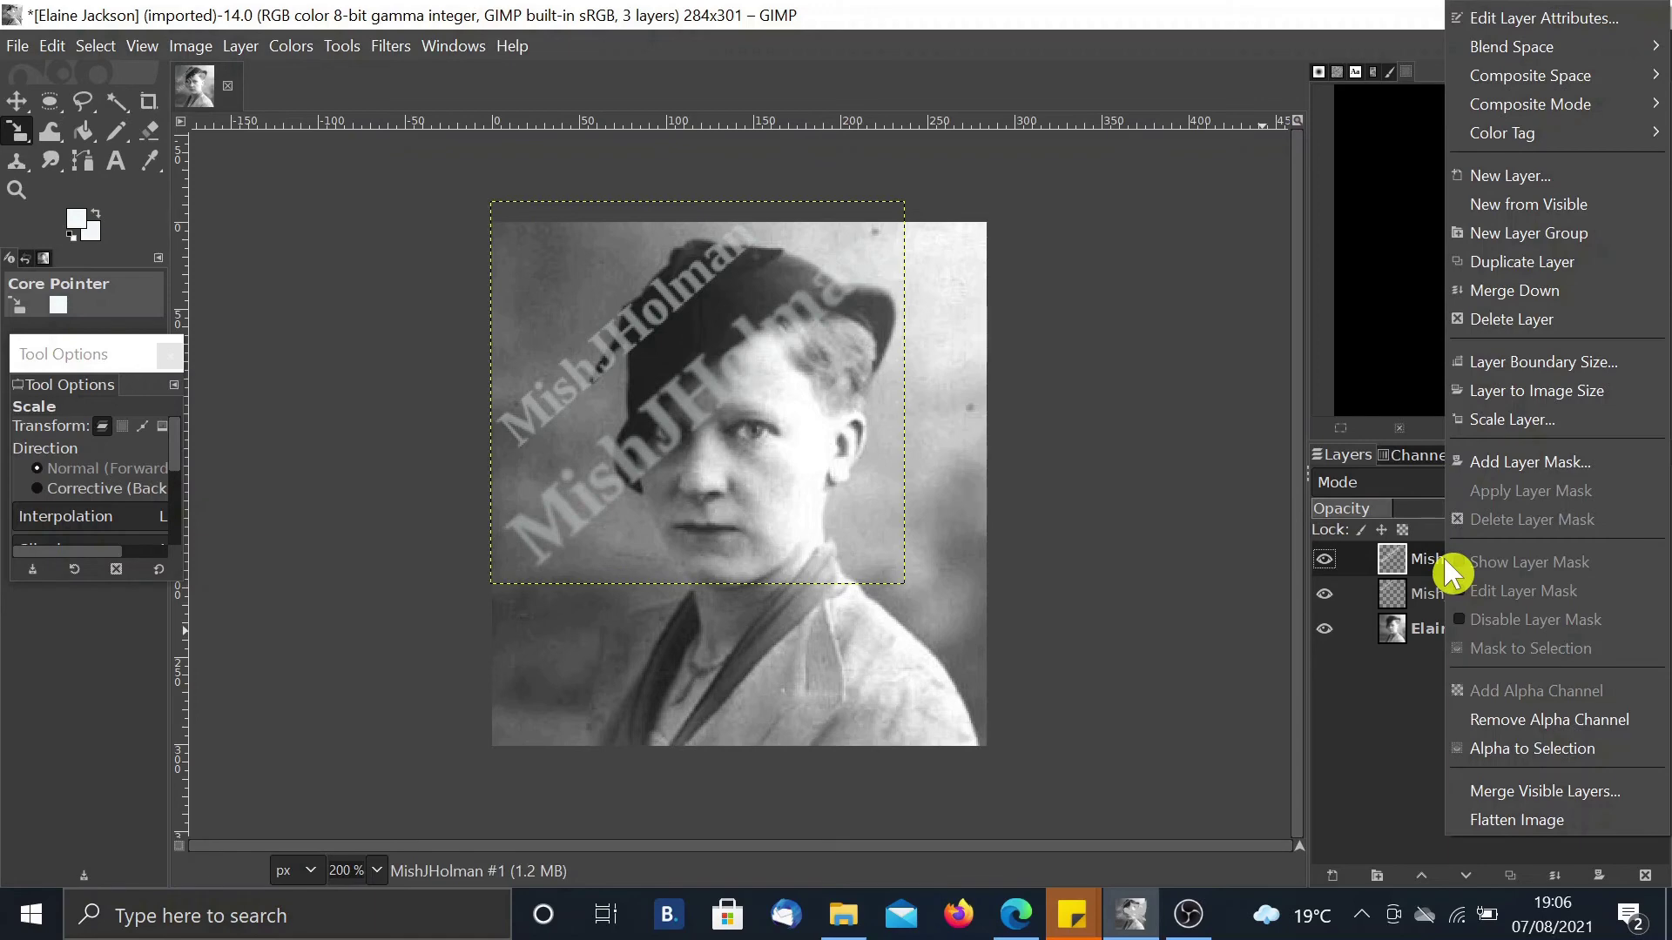
pyautogui.click(1492, 263)
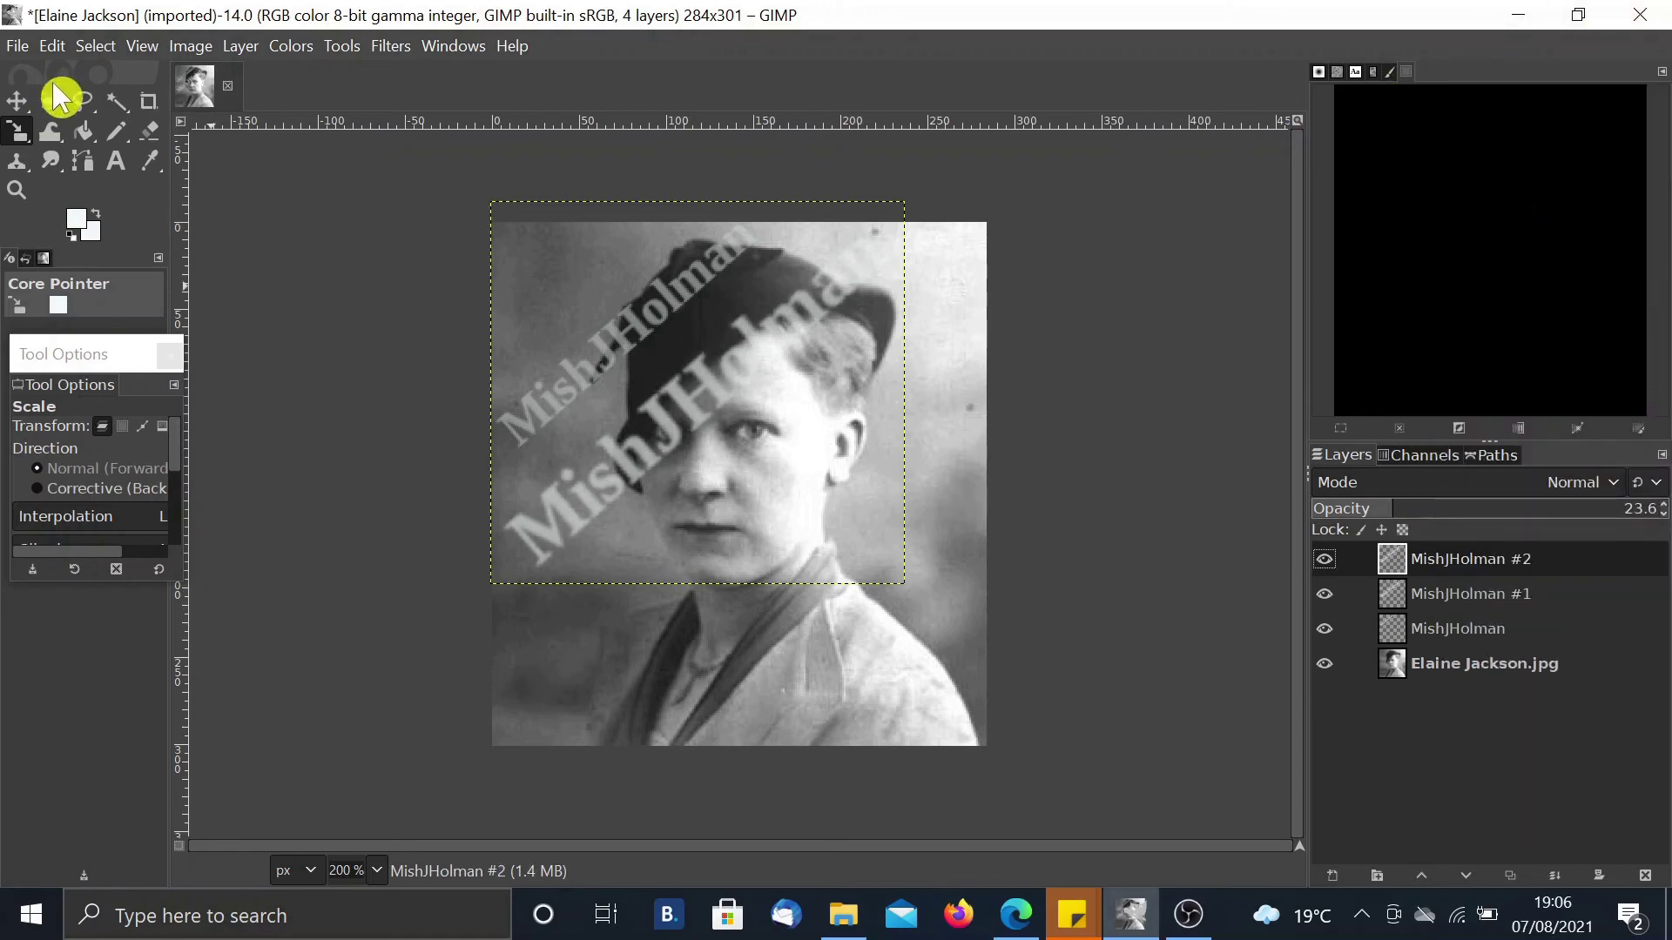
pyautogui.click(18, 102)
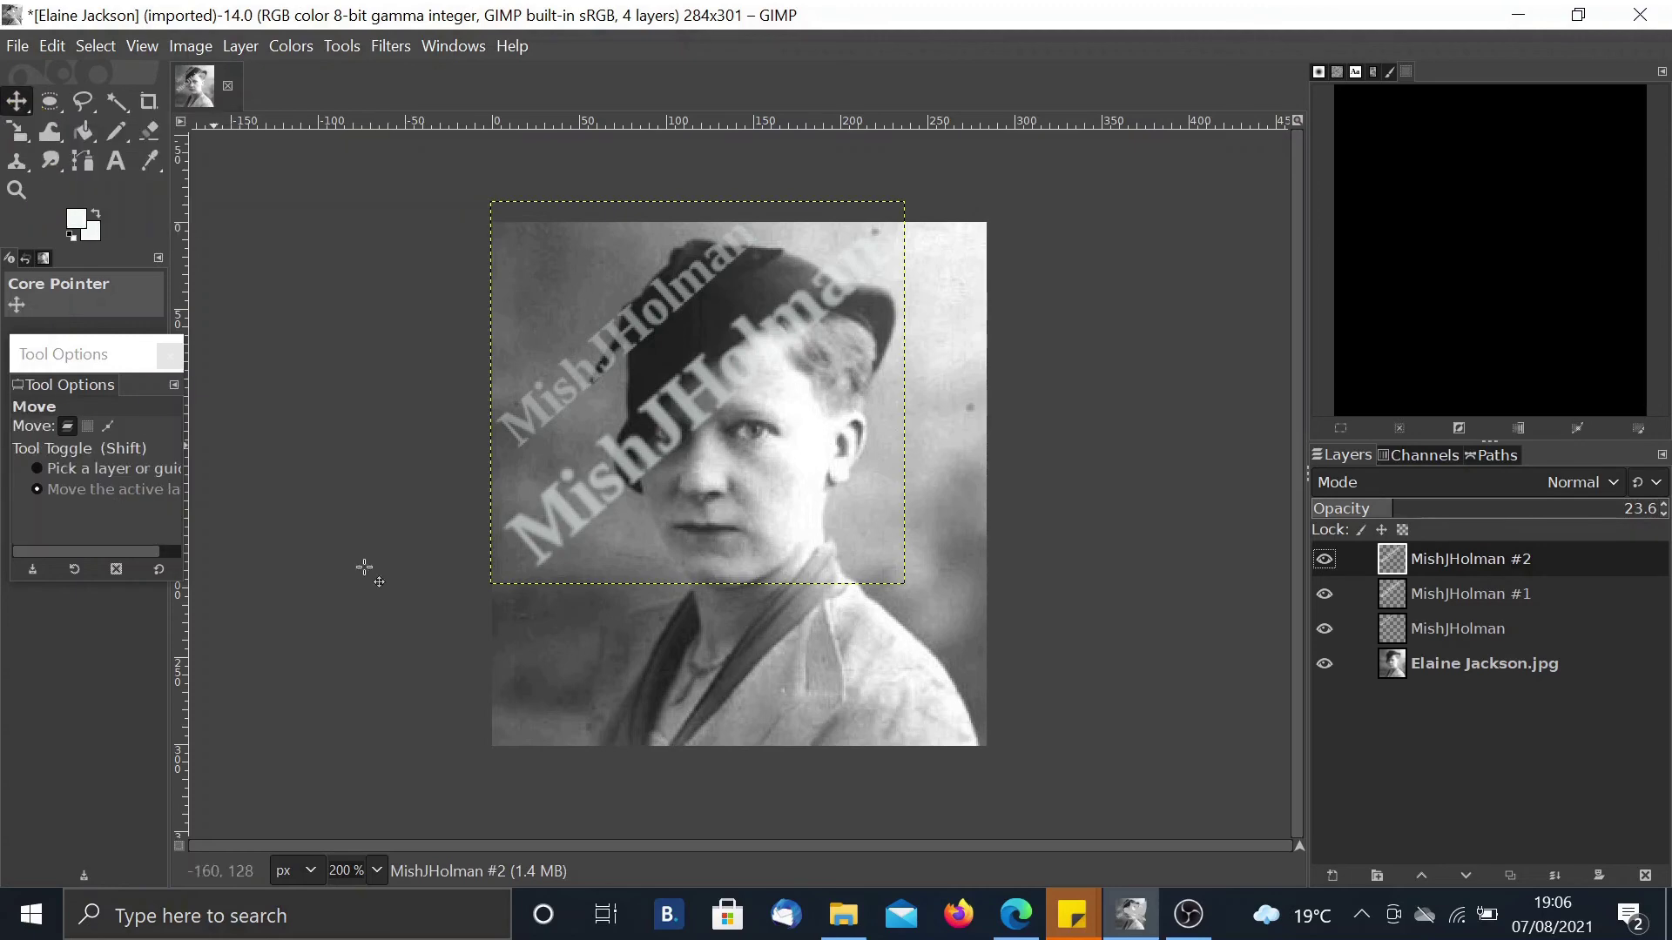
pyautogui.moveTo(676, 432); pyautogui.dragTo(731, 555)
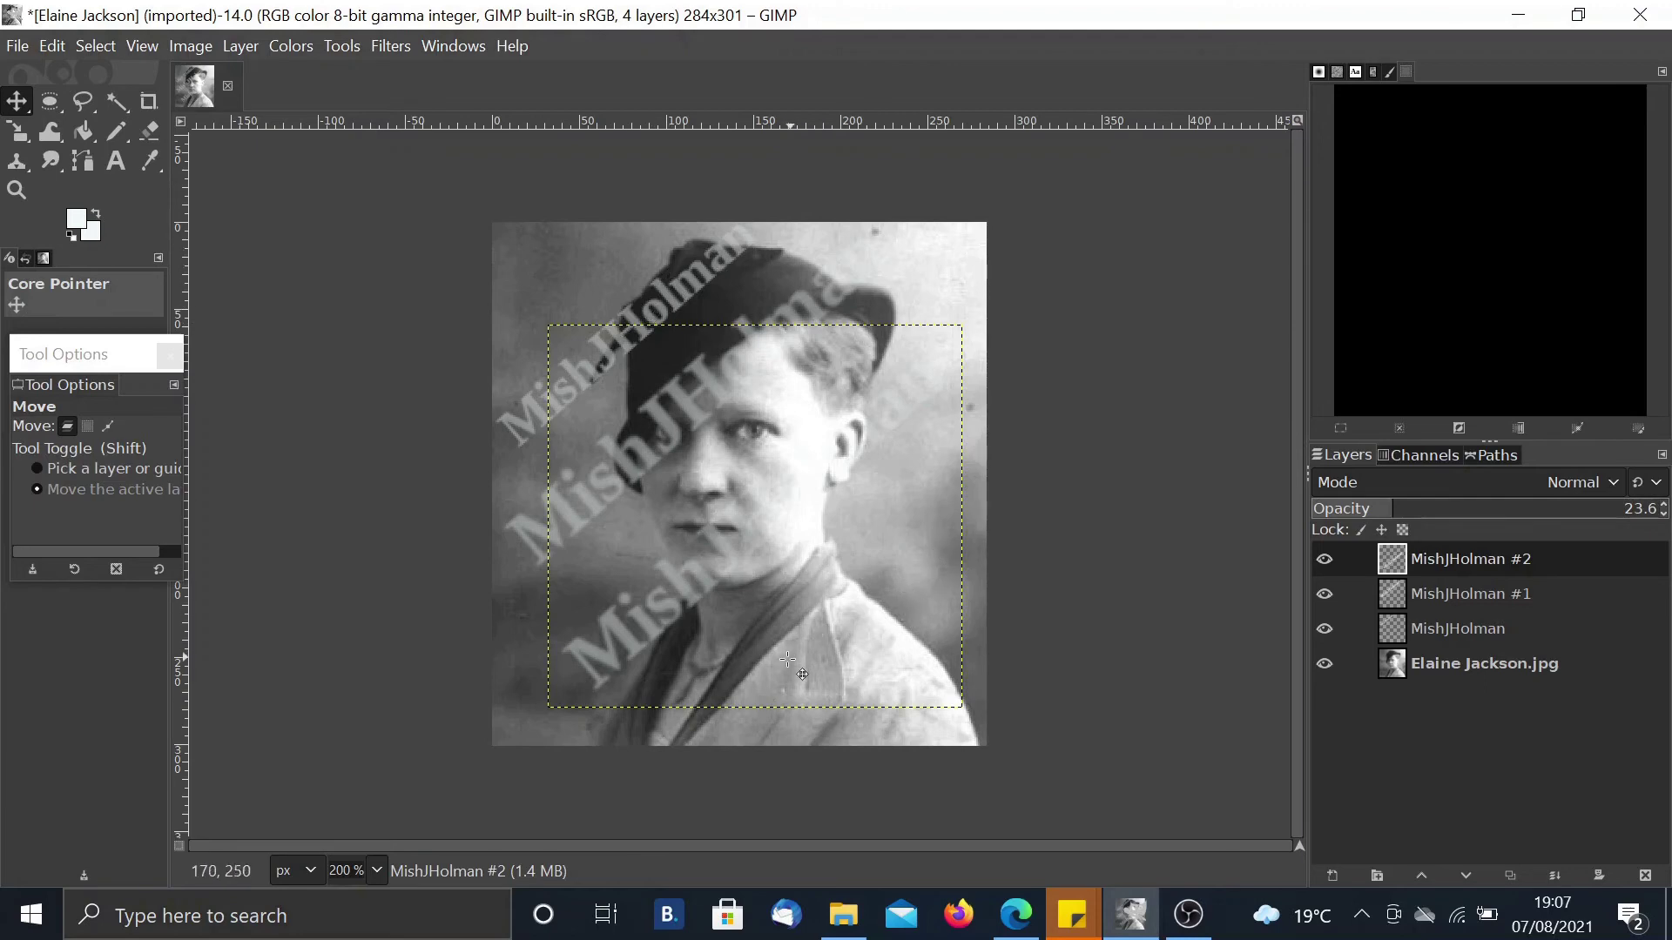
pyautogui.click(1456, 636)
pyautogui.rightClick(1462, 649)
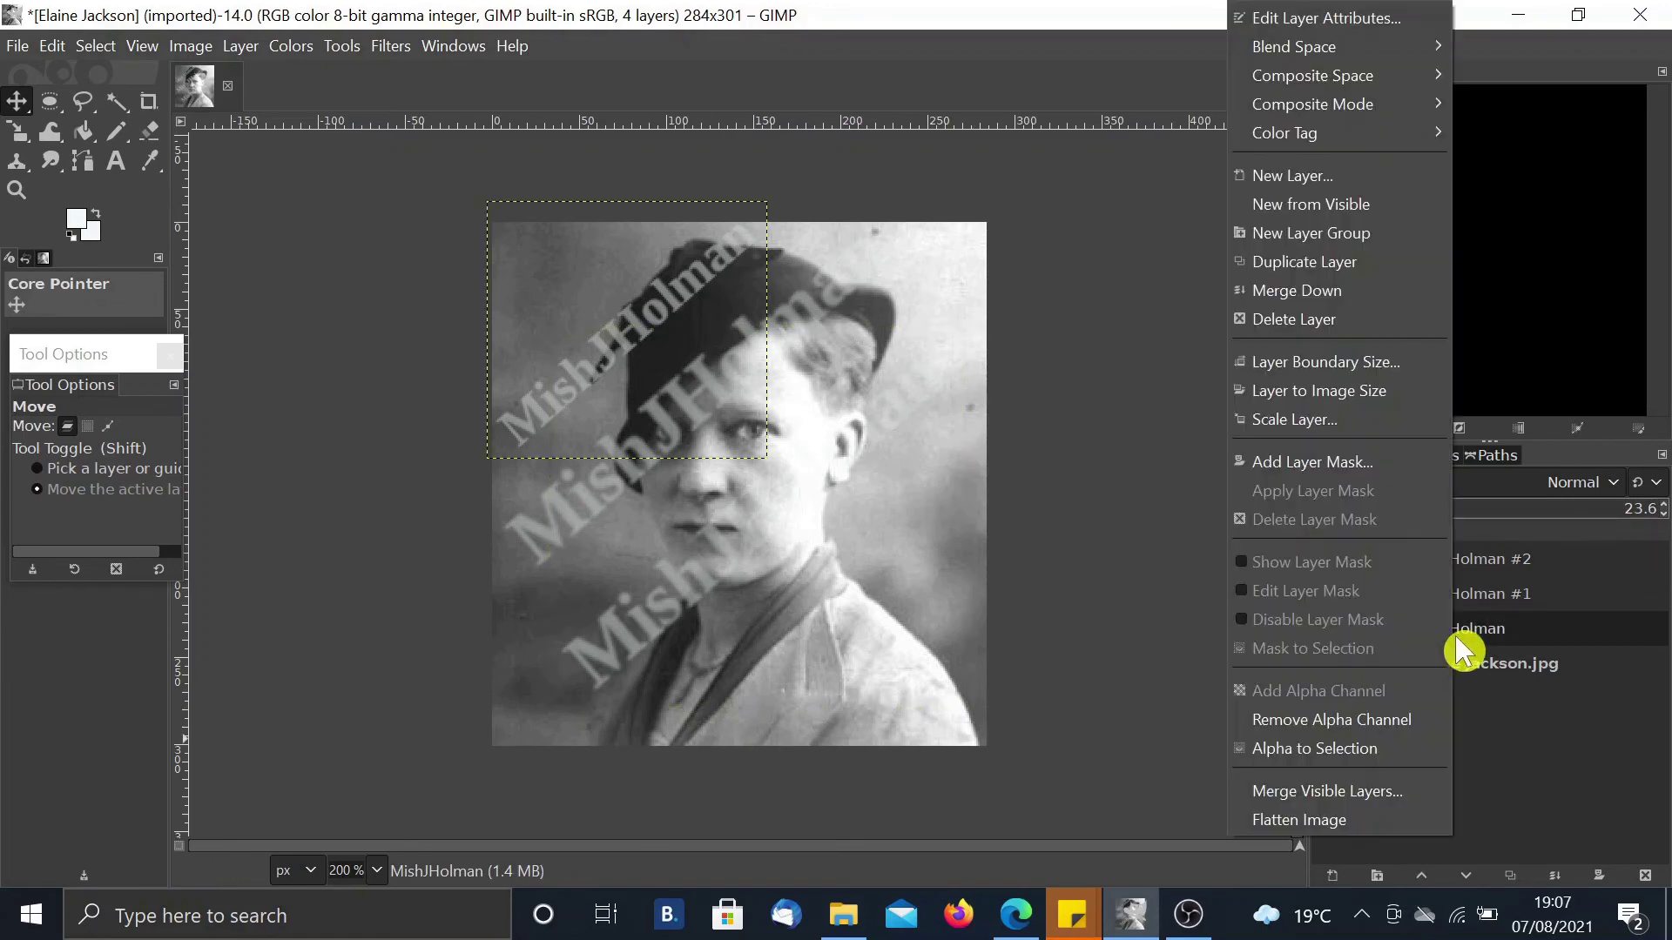
pyautogui.click(1329, 273)
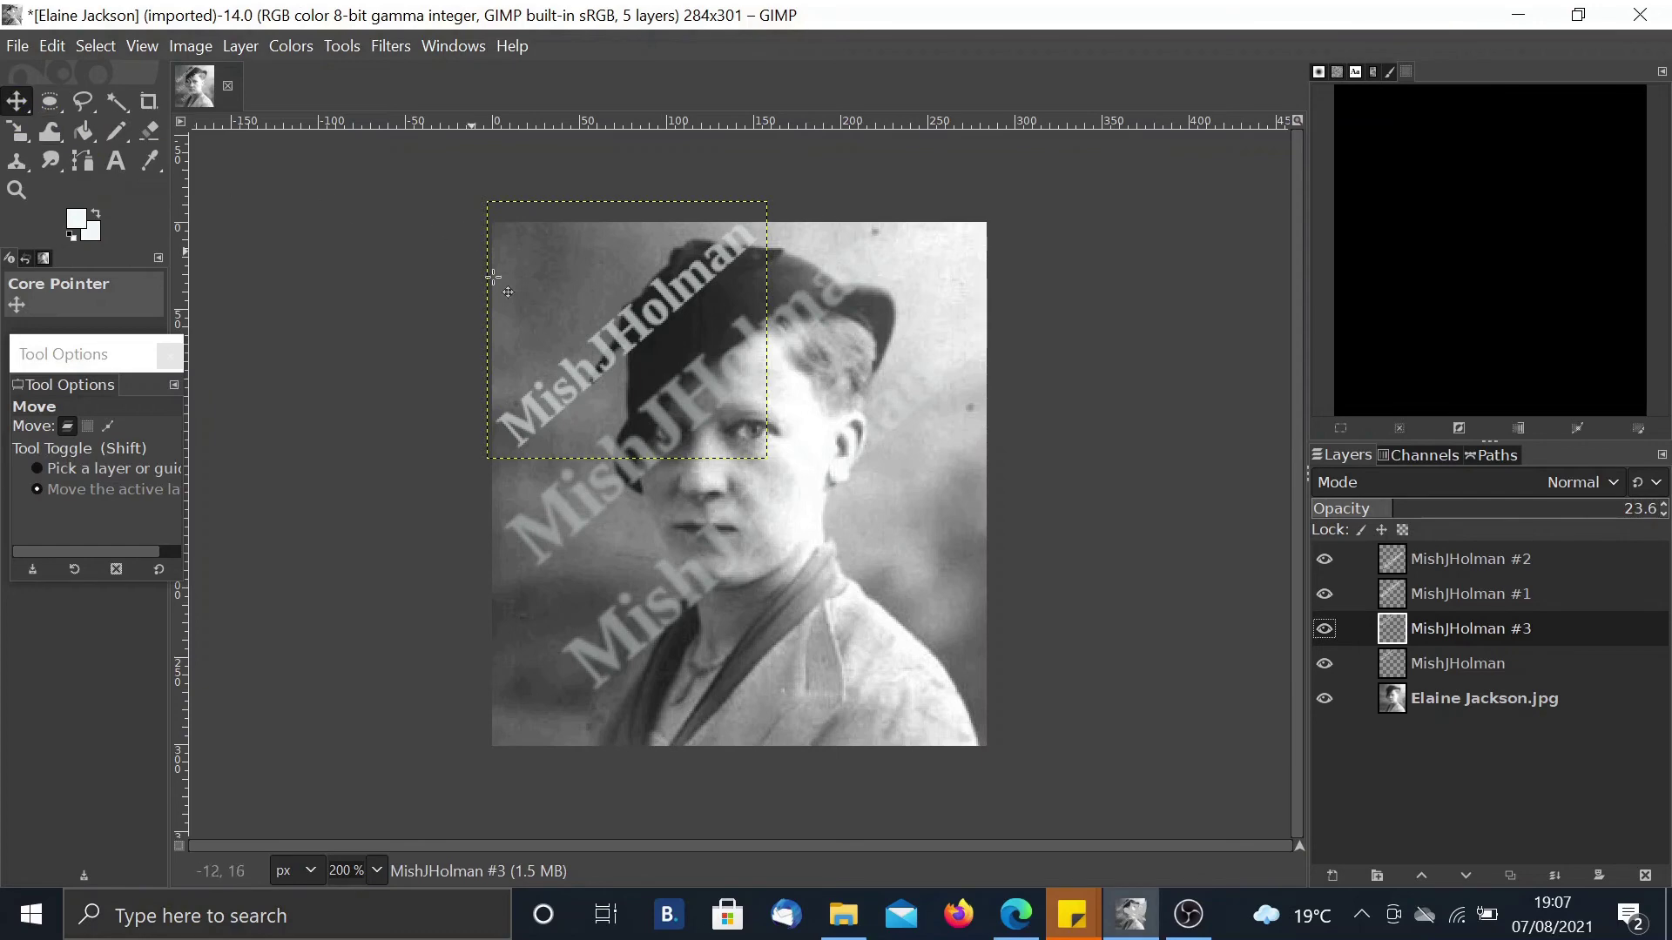
pyautogui.moveTo(647, 335); pyautogui.dragTo(867, 622)
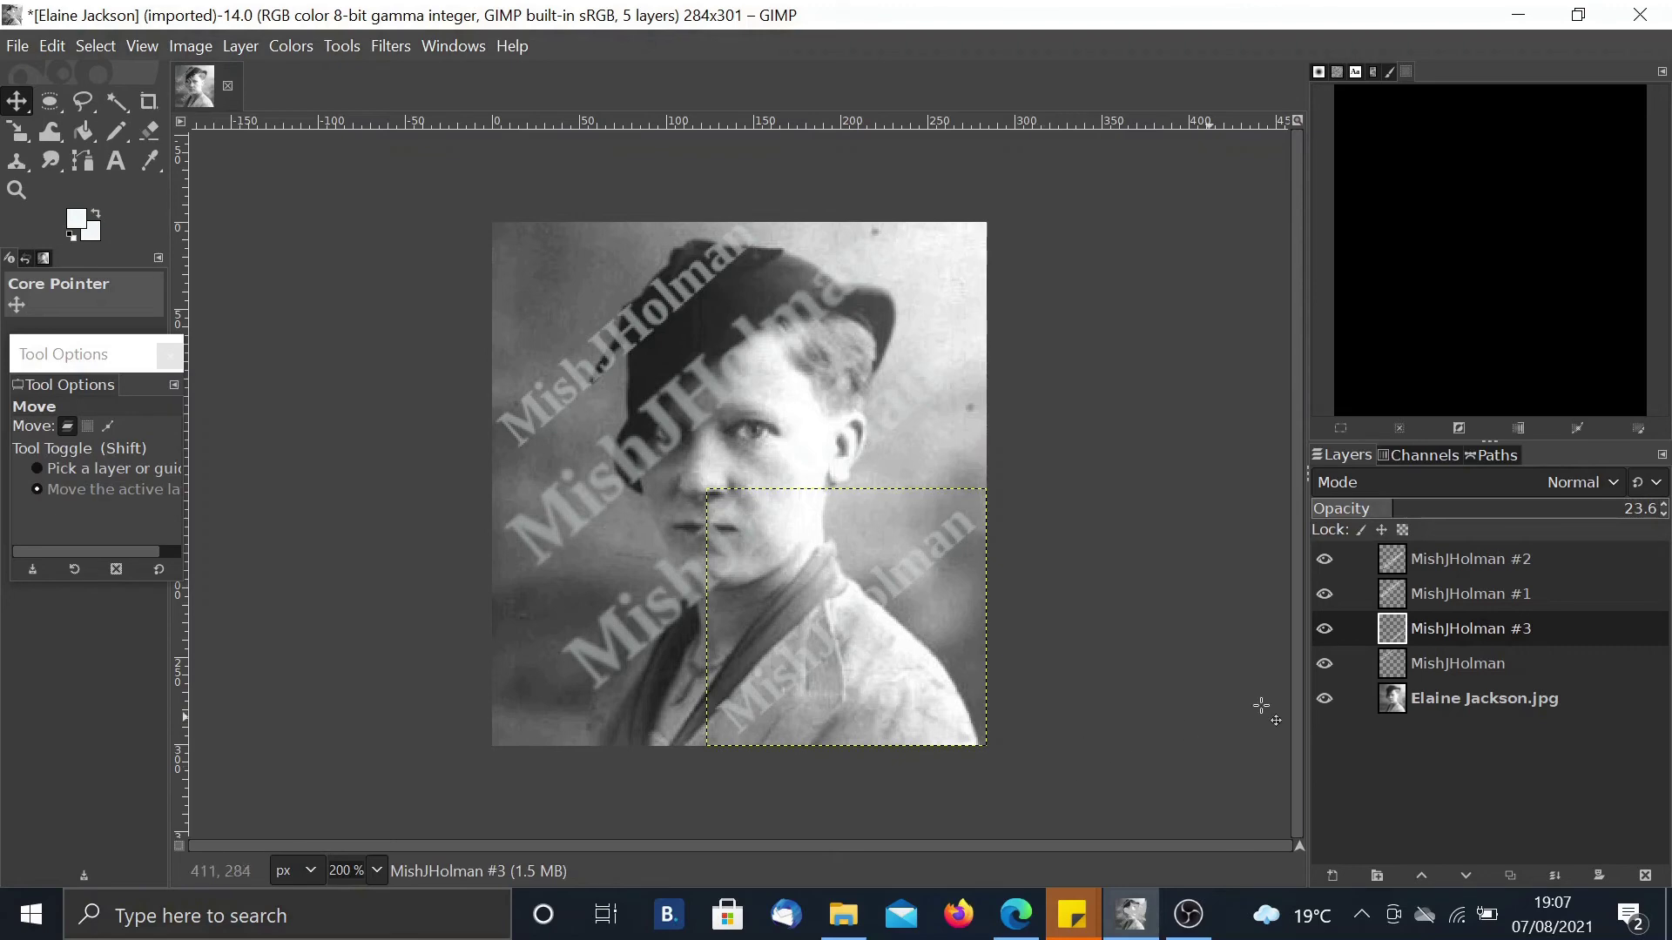
pyautogui.click(66, 423)
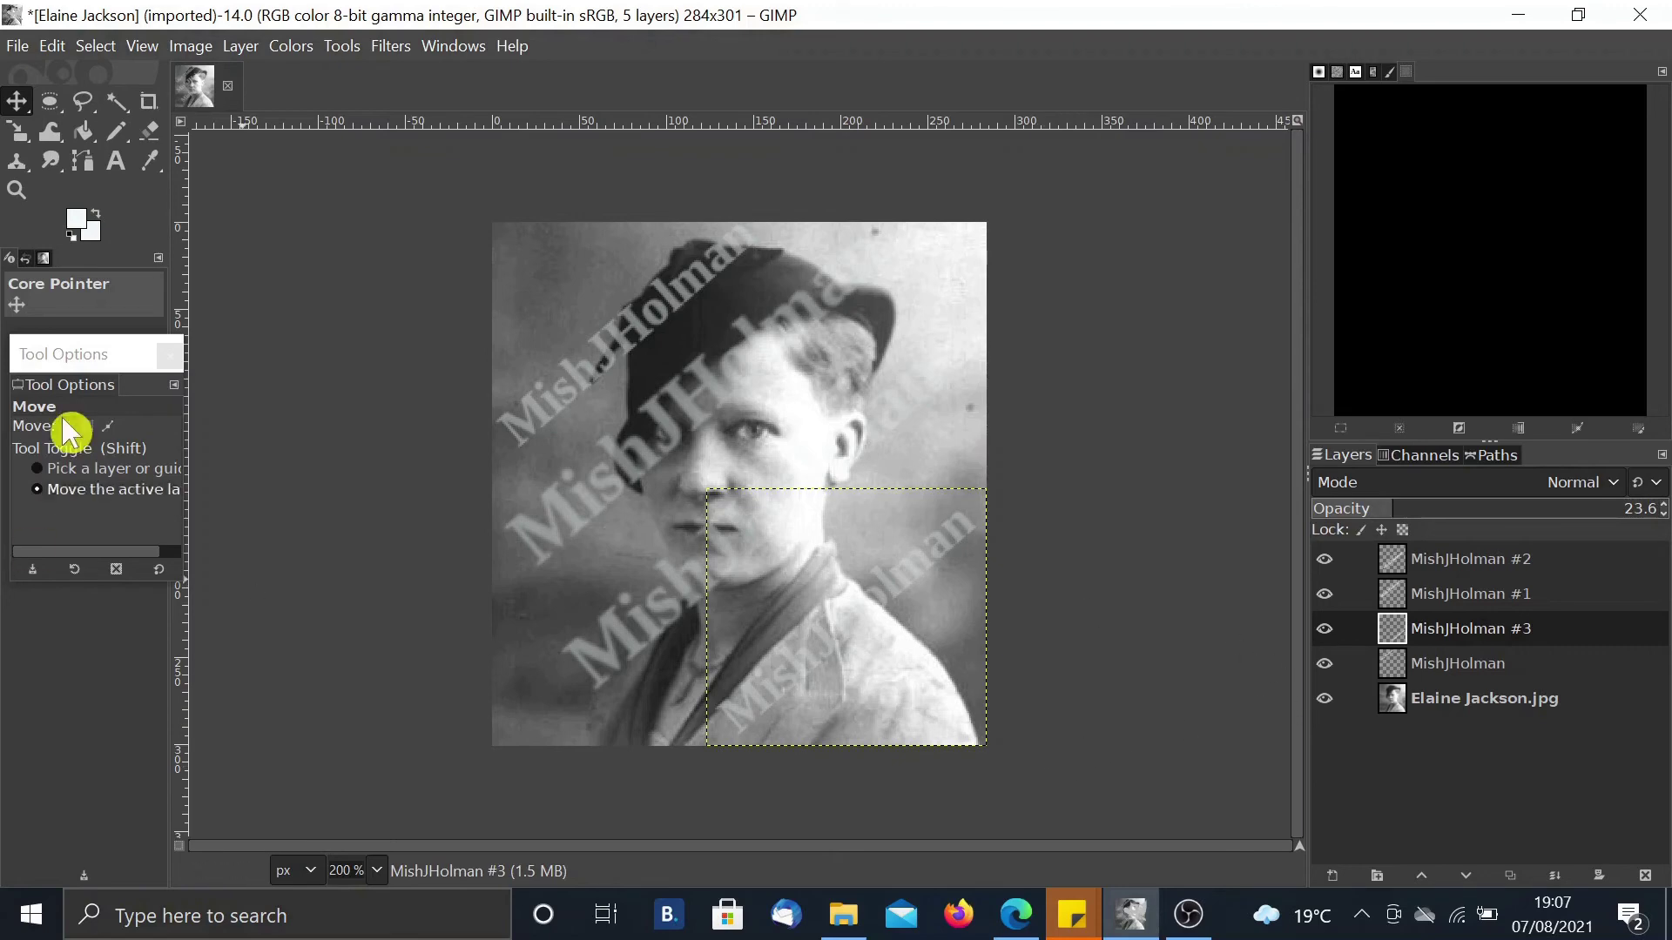
pyautogui.click(17, 48)
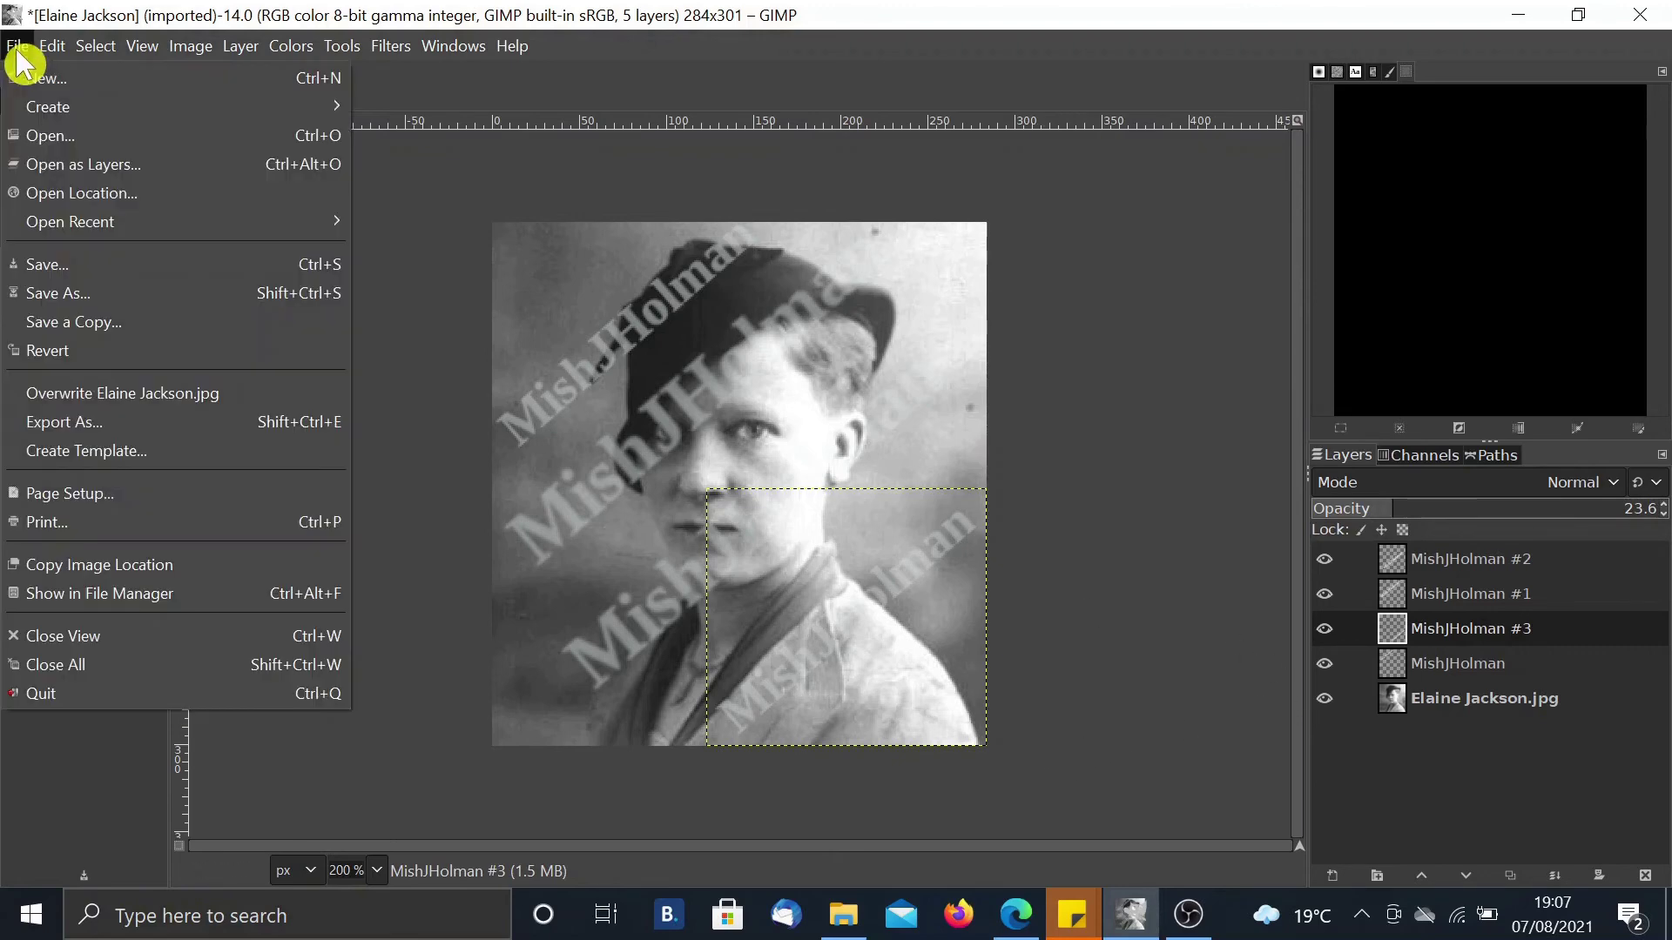
pyautogui.click(150, 428)
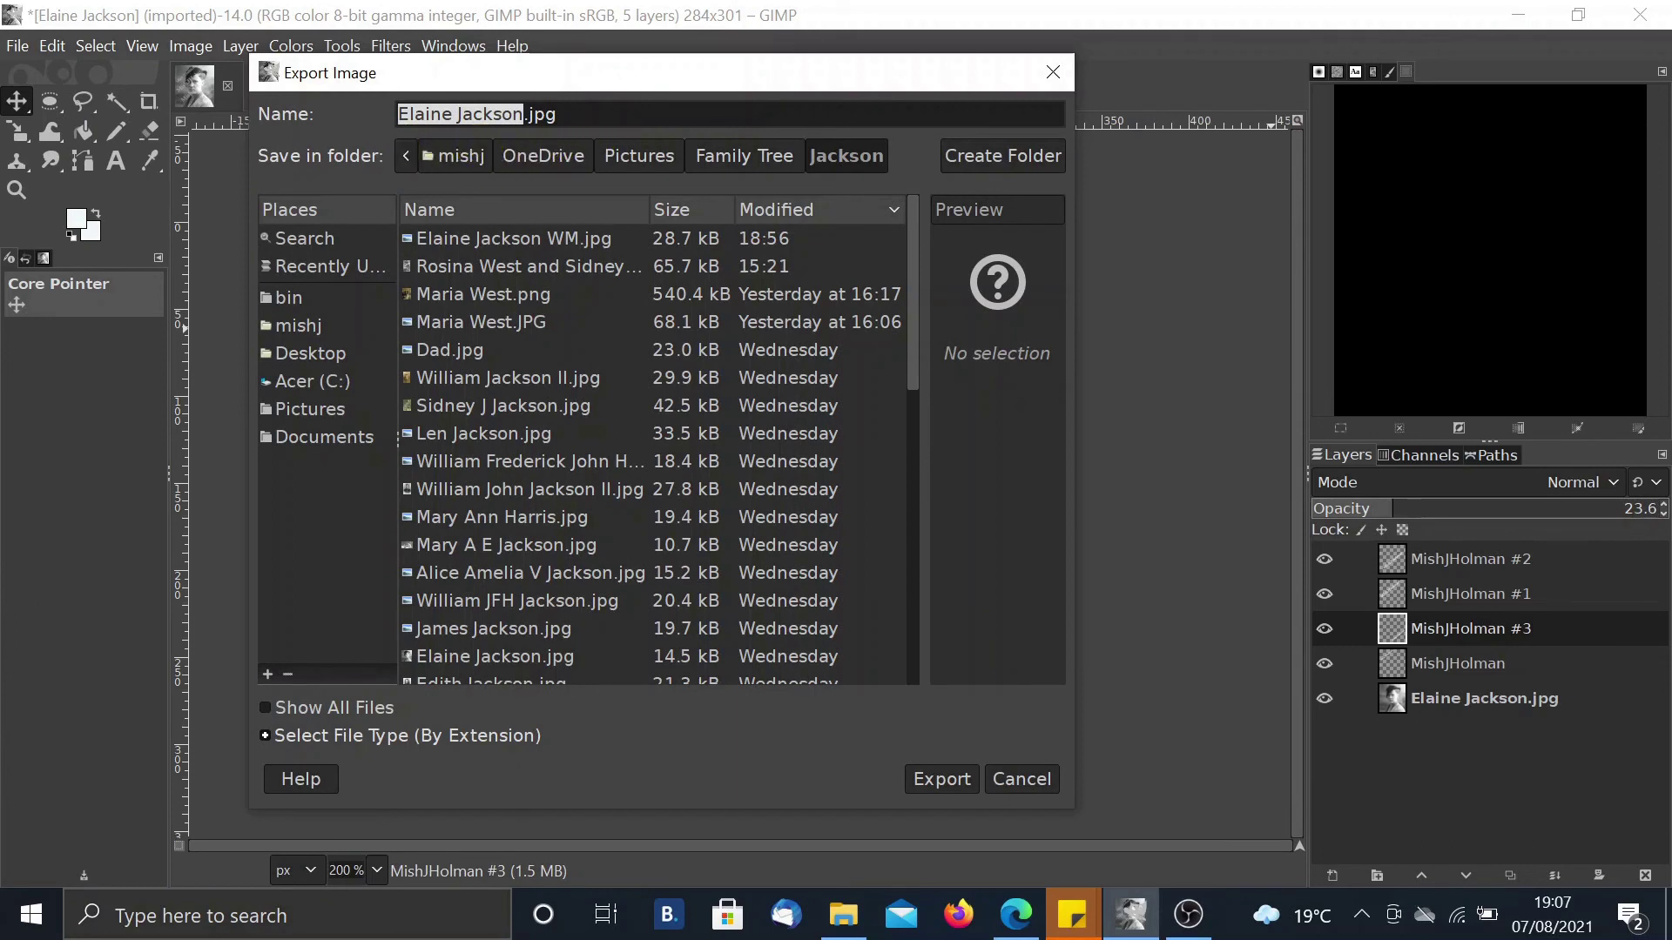
pyautogui.click(522, 114)
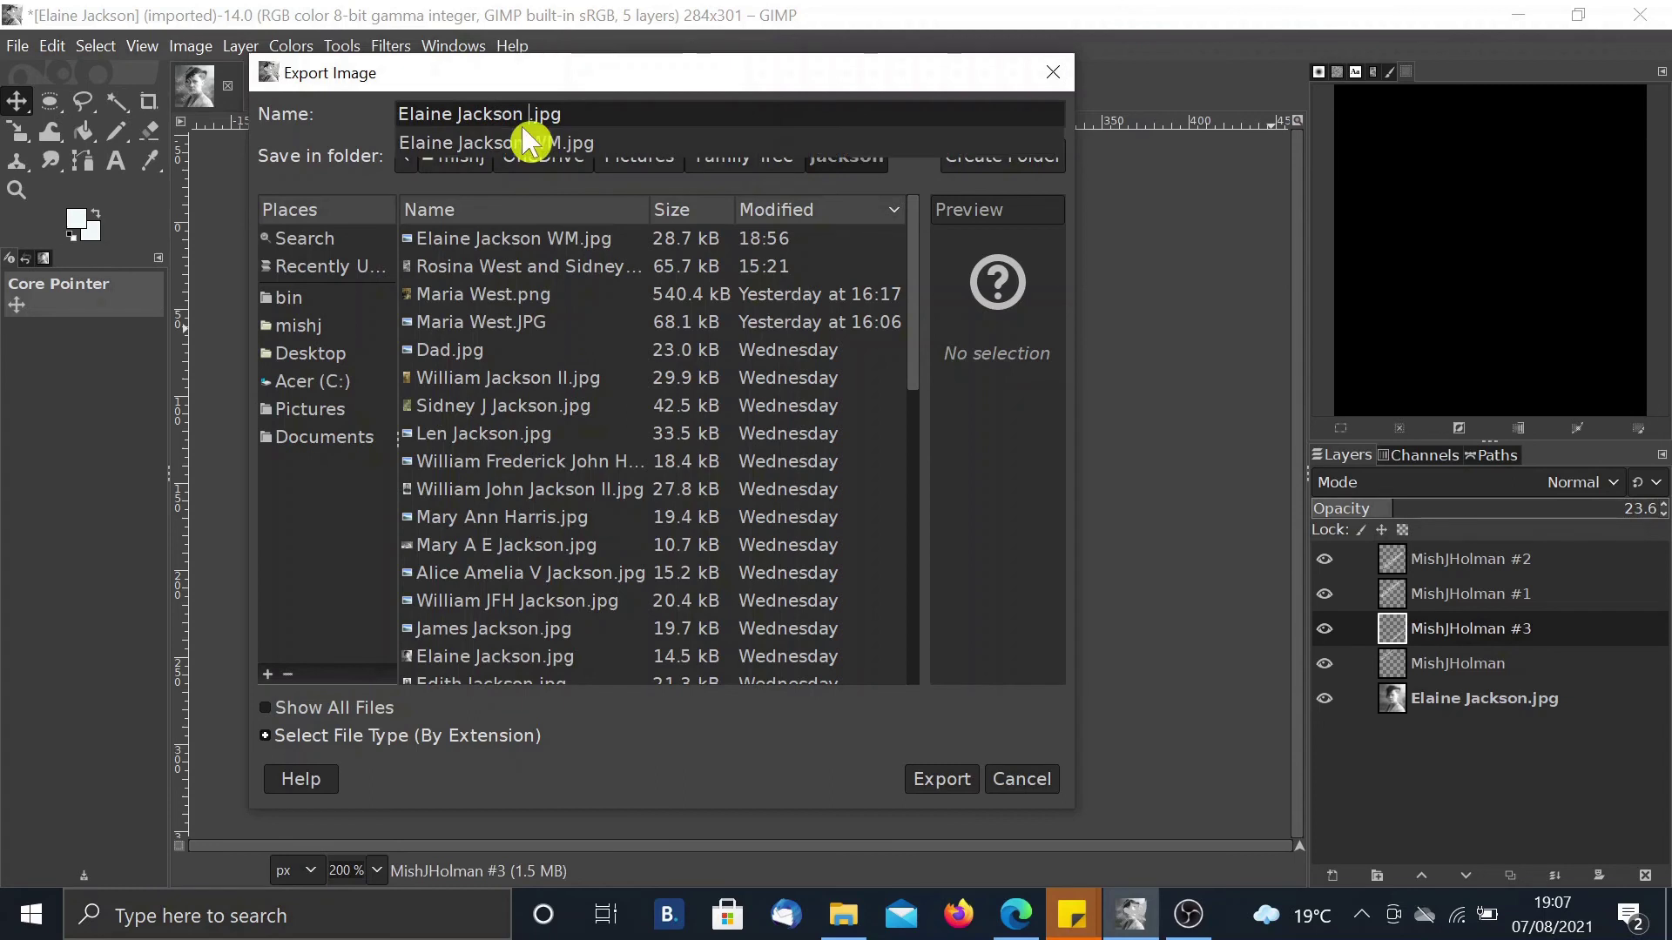
pyautogui.write('WM')
pyautogui.click(526, 144)
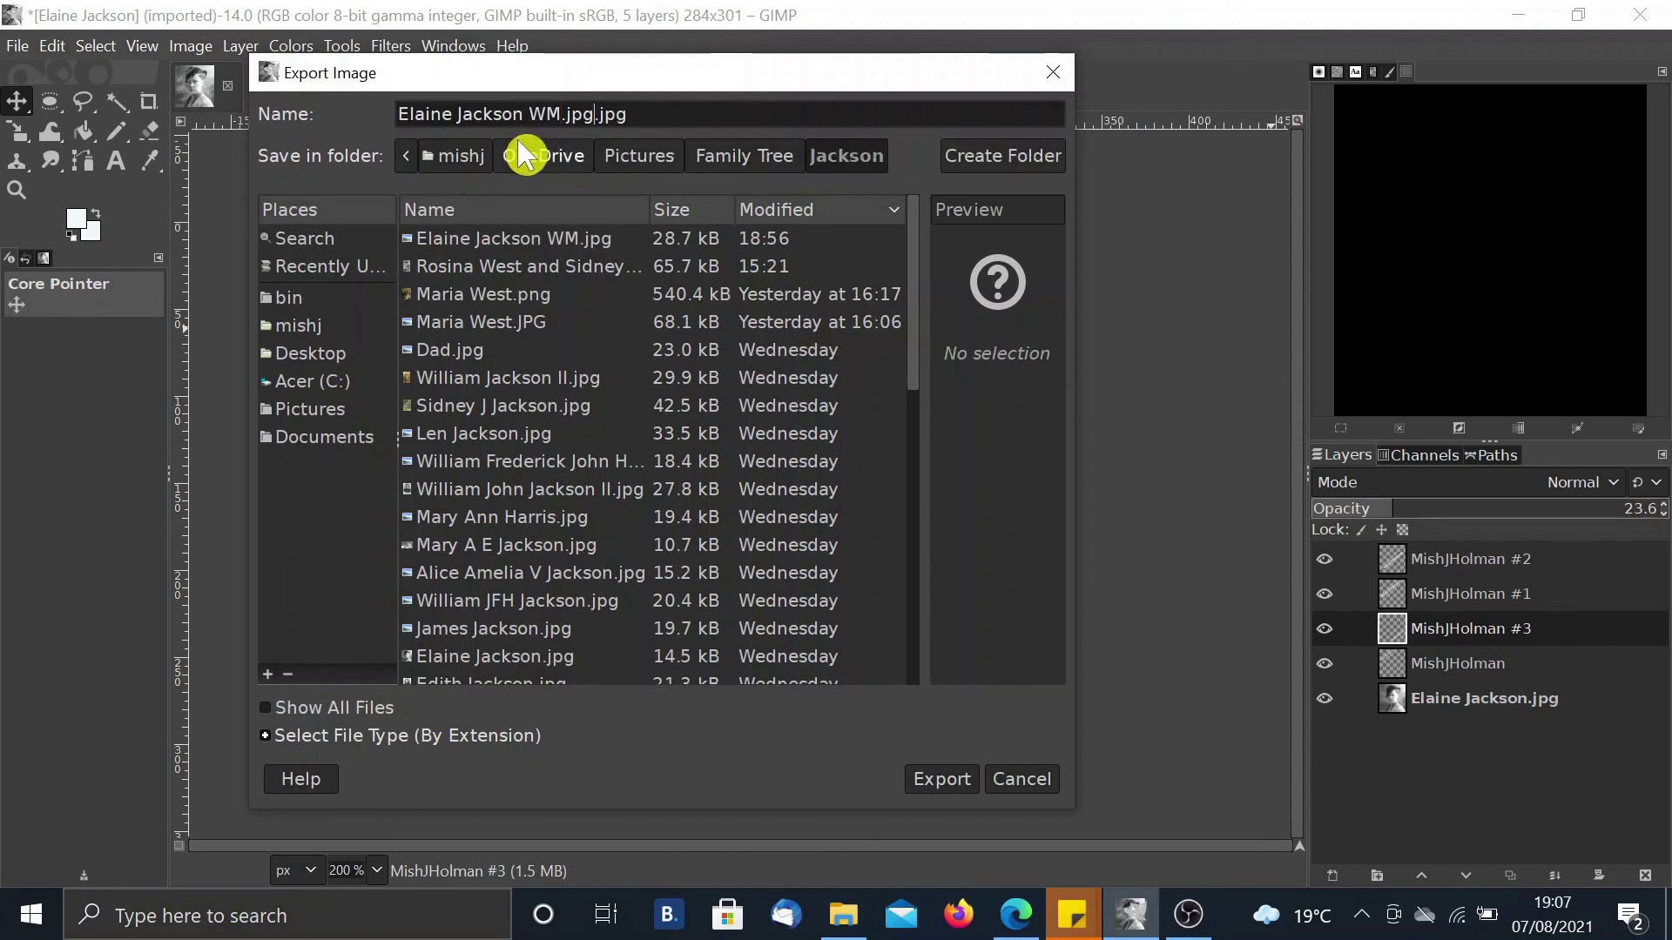
pyautogui.press('BackSpace')
pyautogui.press('BackSpace')
pyautogui.press('BackSpace')
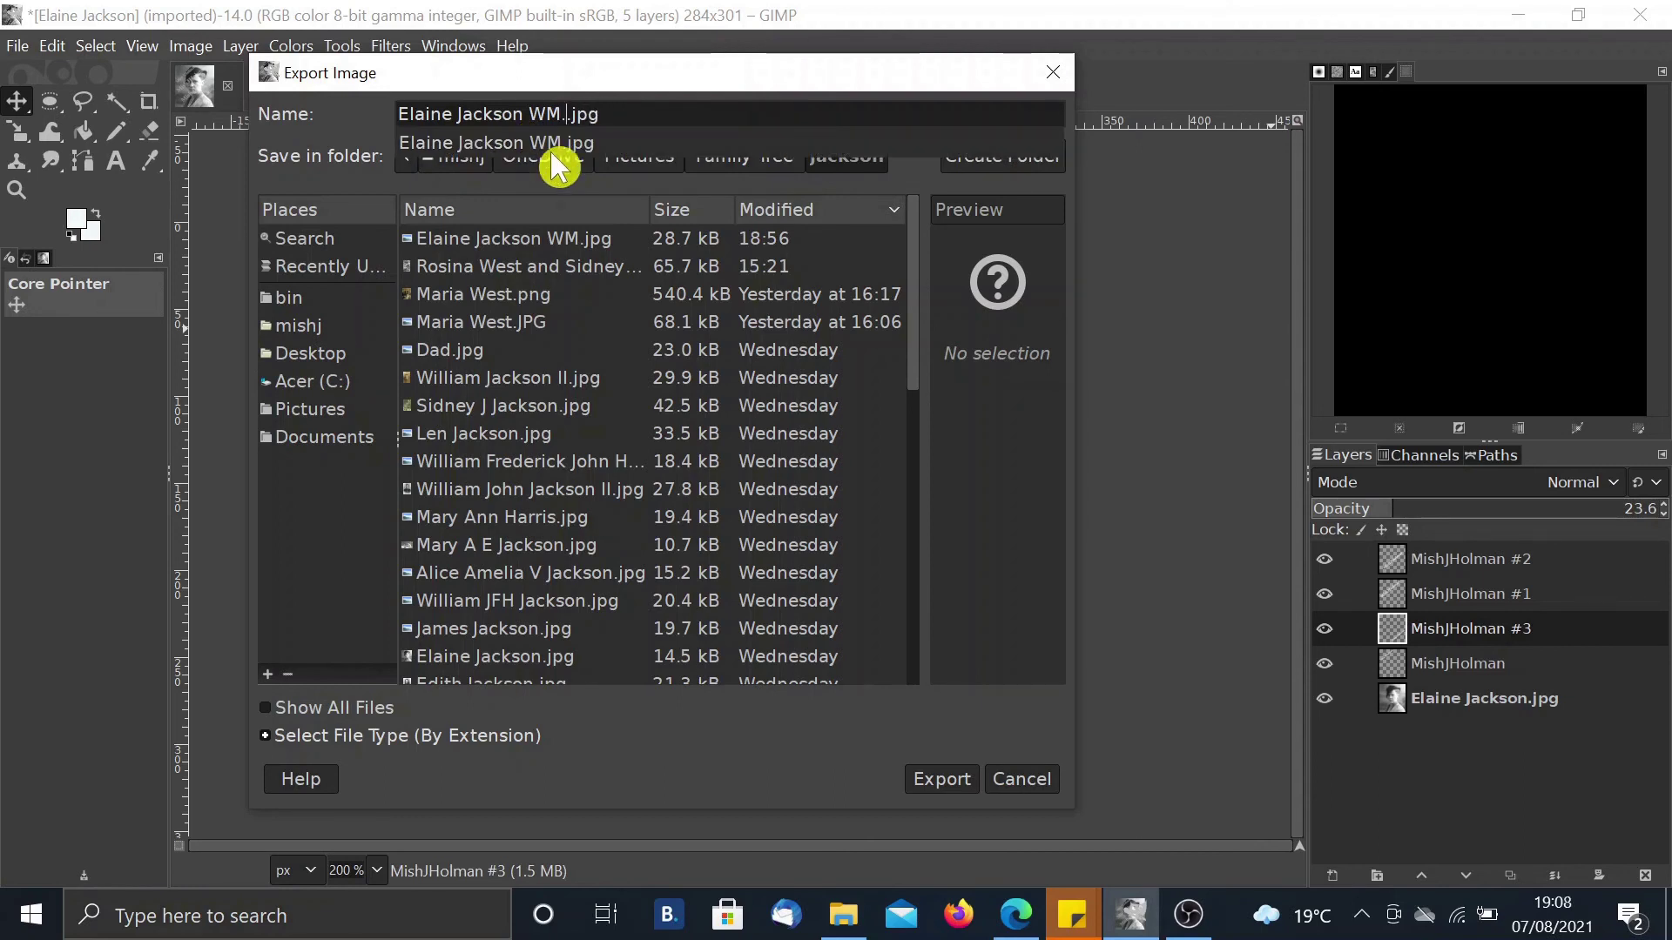
pyautogui.press('BackSpace')
pyautogui.press('Tab')
pyautogui.press('BackSpace')
pyautogui.press('BackSpace')
pyautogui.press('BackSpace')
pyautogui.press('BackSpace')
pyautogui.press('BackSpace')
pyautogui.press('BackSpace')
pyautogui.press('BackSpace')
pyautogui.press('BackSpace')
pyautogui.click(361, 496)
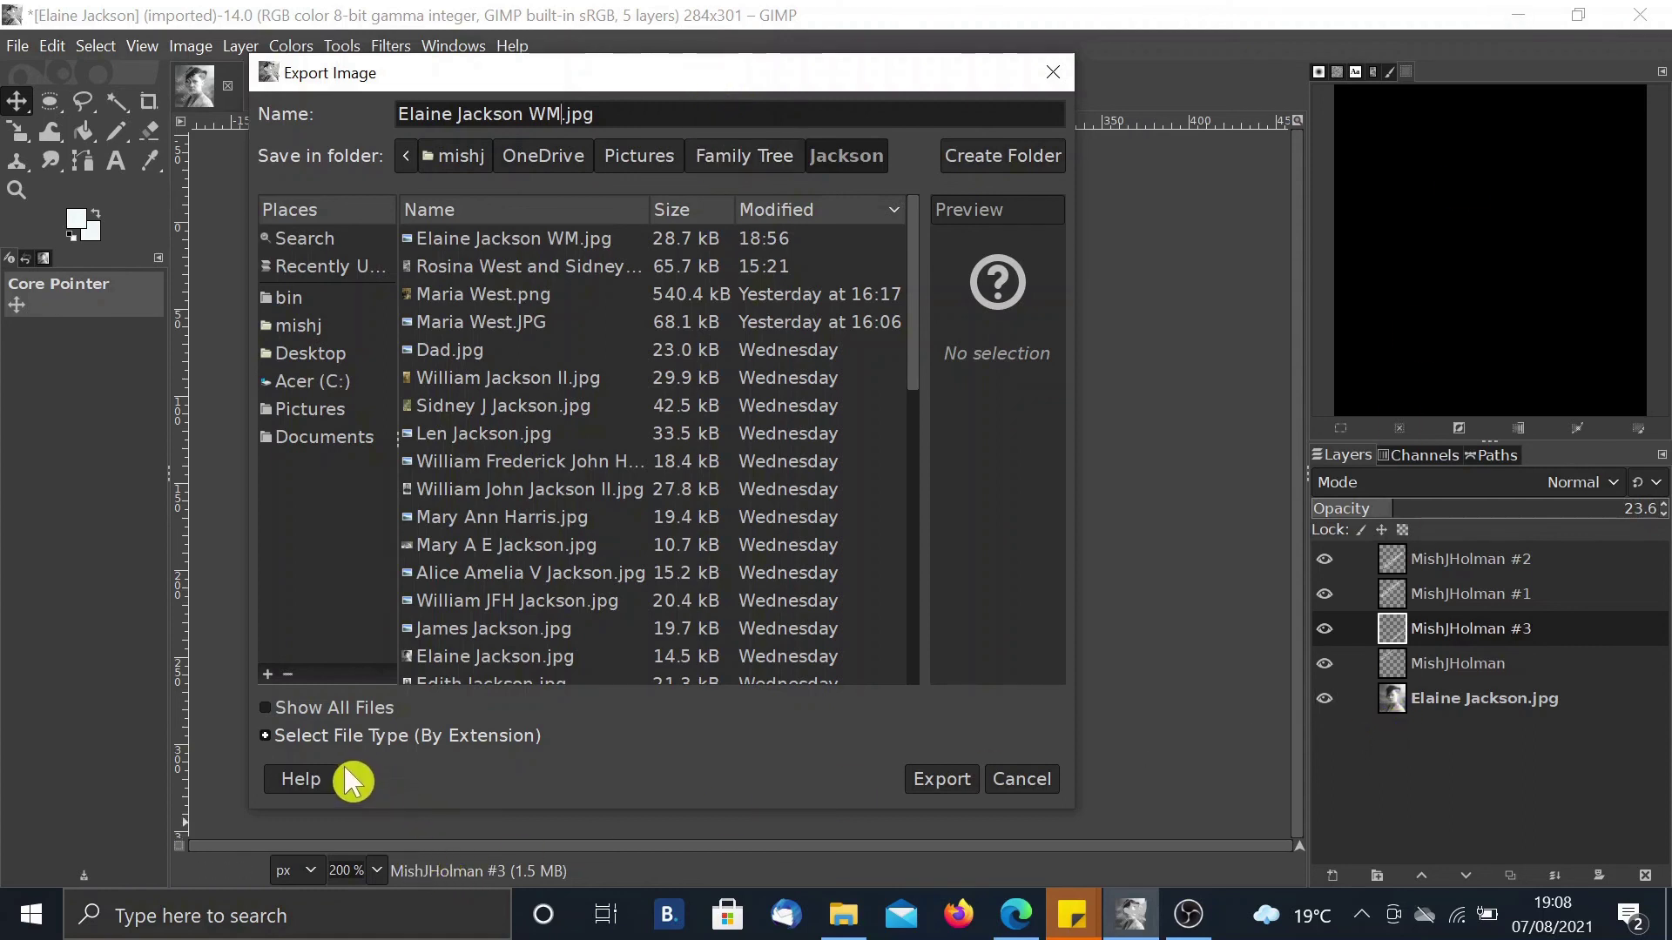
# Step: Pick JPEG as the file type and export the image to the Jackson folder
pyautogui.click(283, 739)
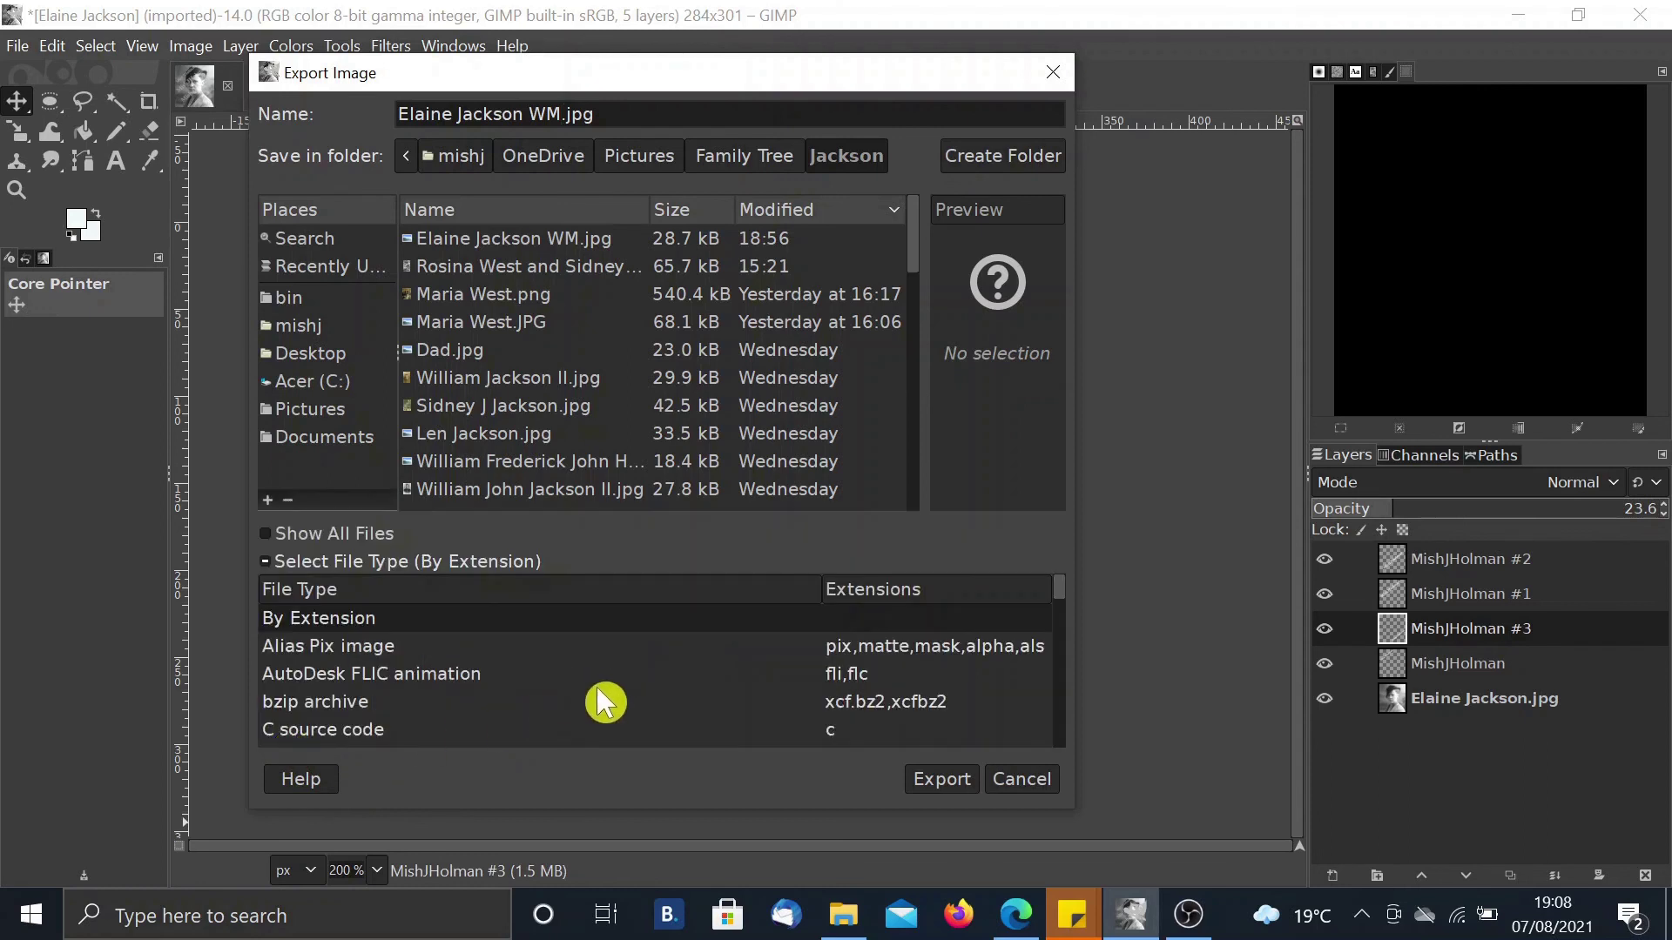
pyautogui.scroll(-5, 605, 705)
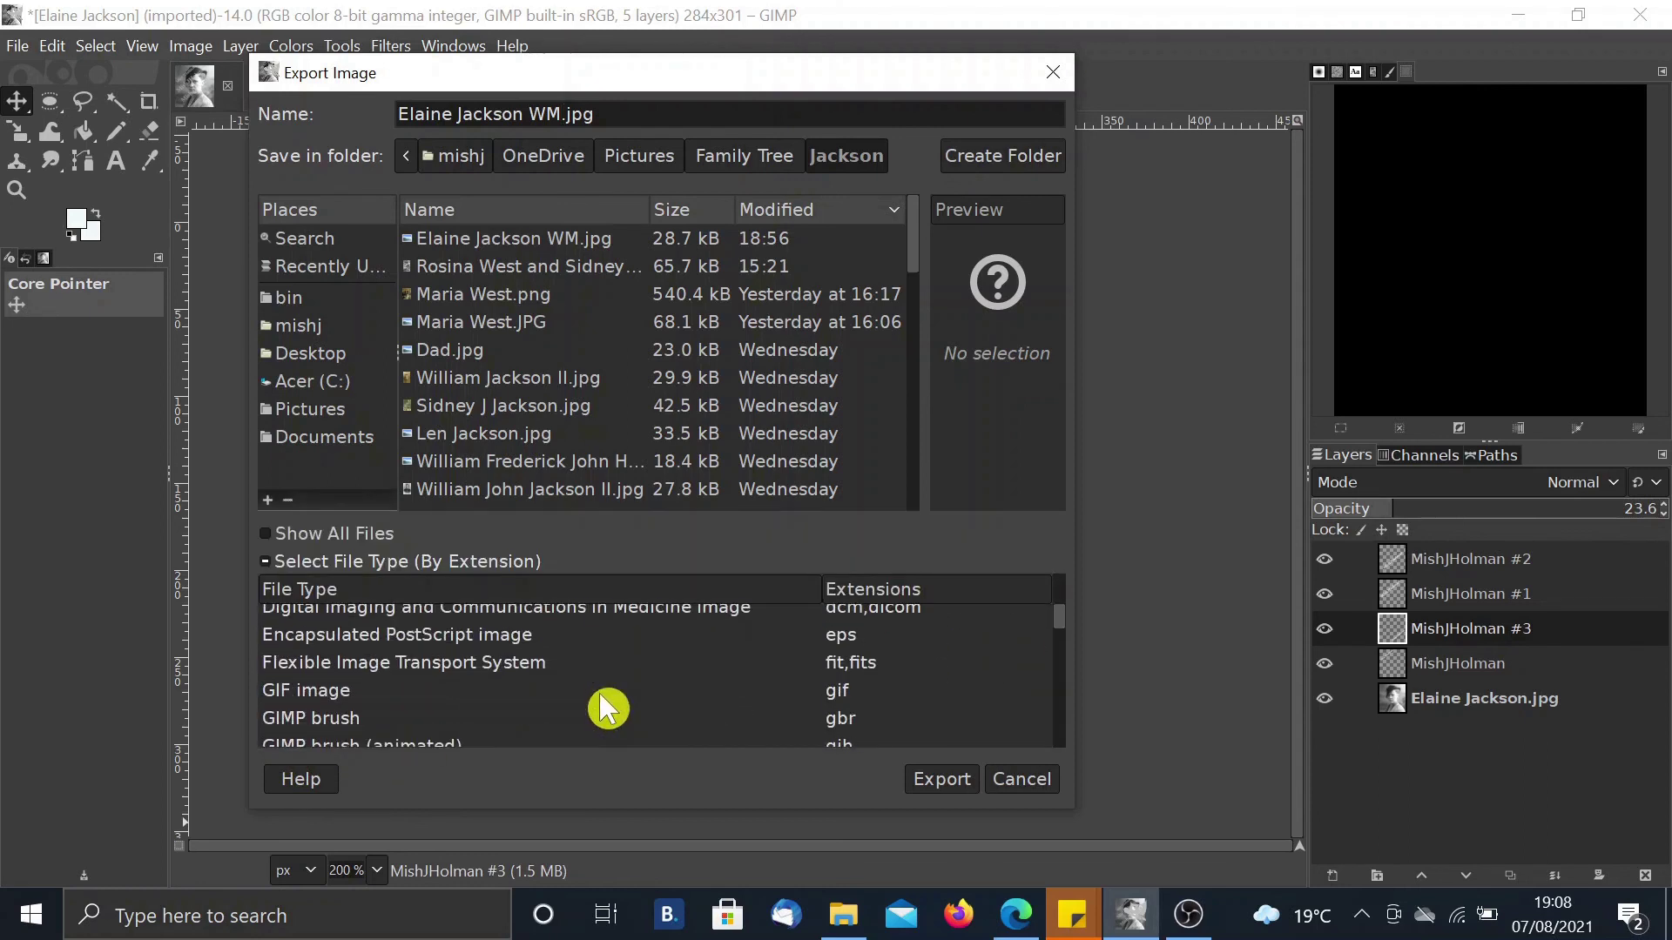
pyautogui.scroll(-3, 607, 707)
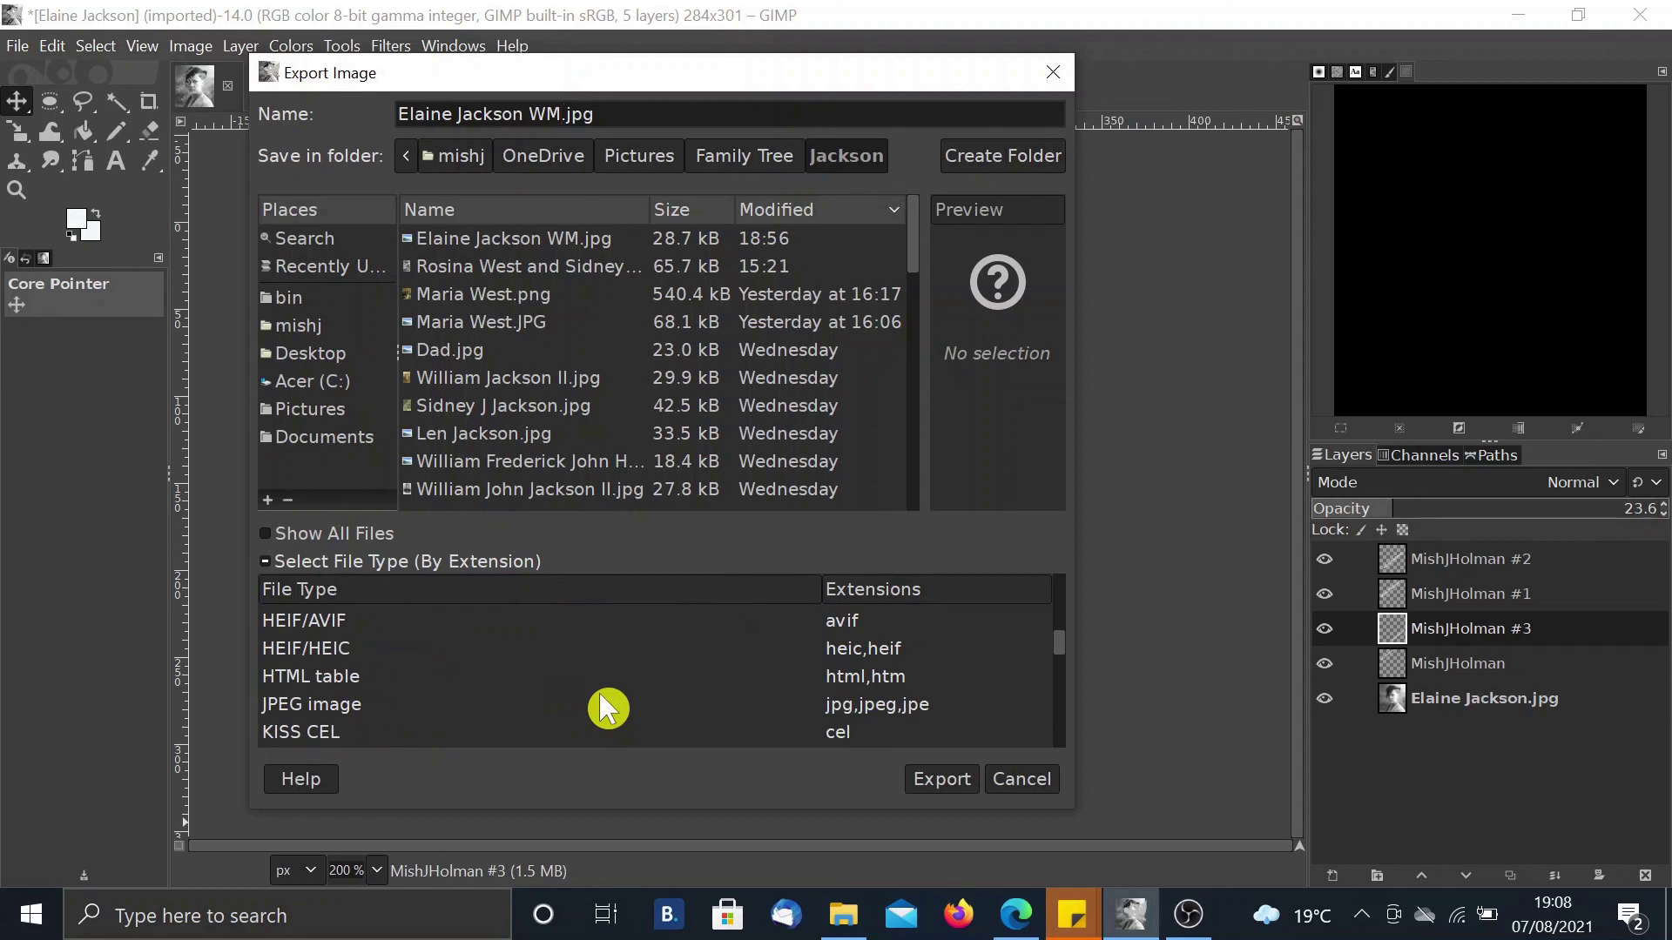
pyautogui.scroll(-3, 607, 707)
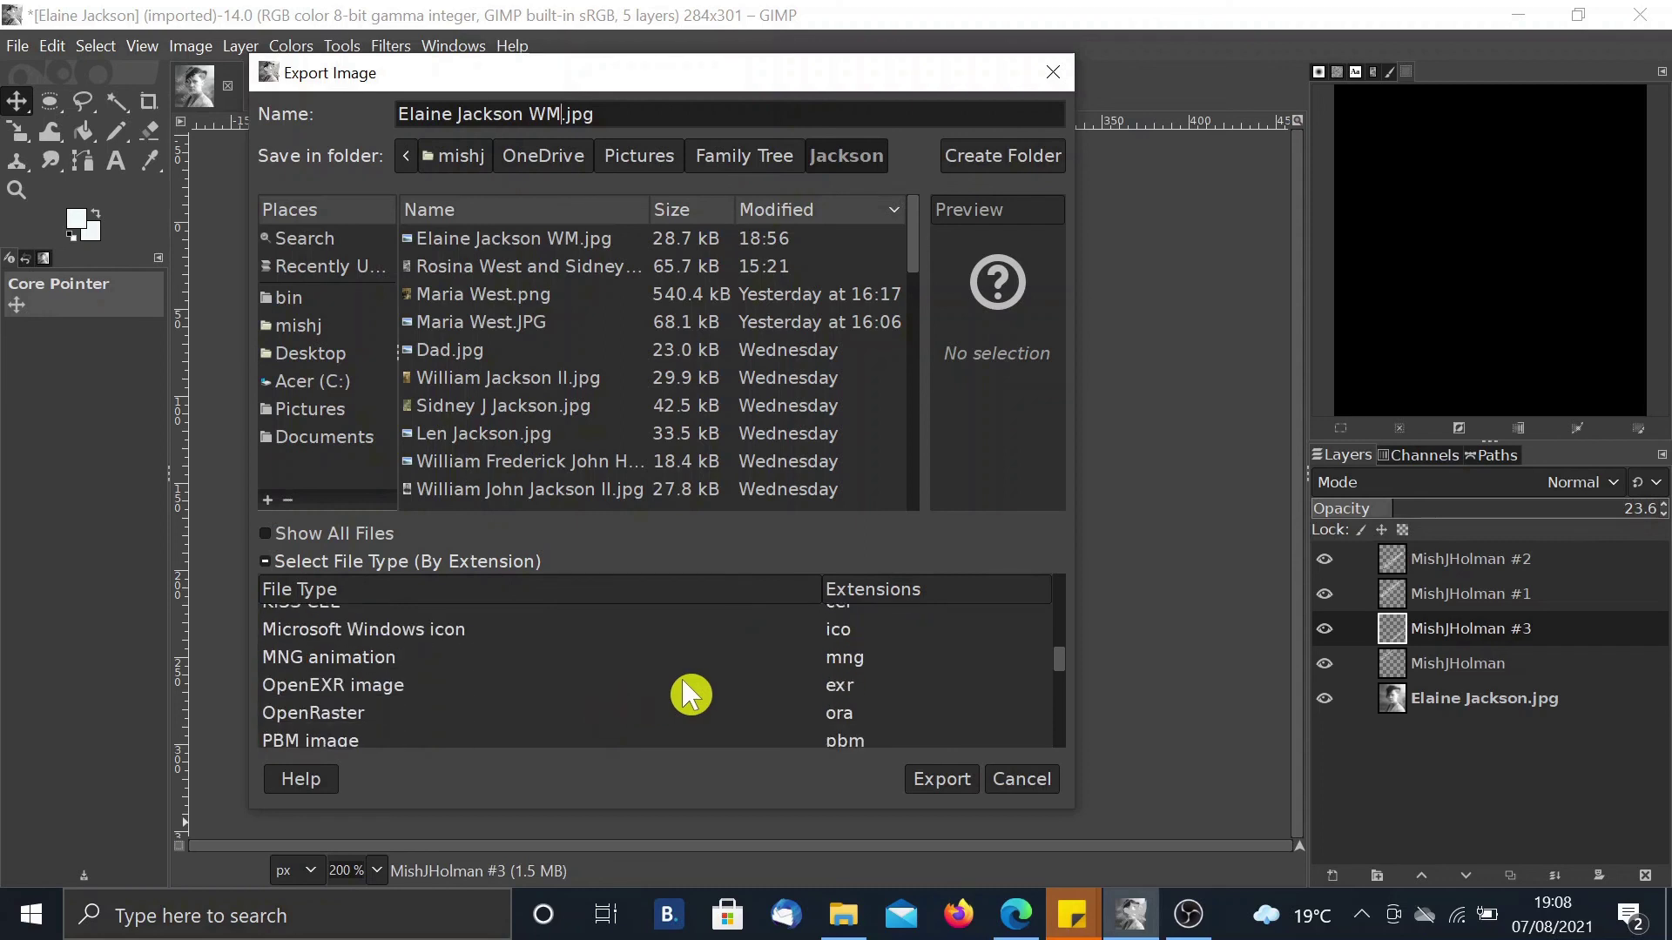
pyautogui.scroll(-3, 689, 694)
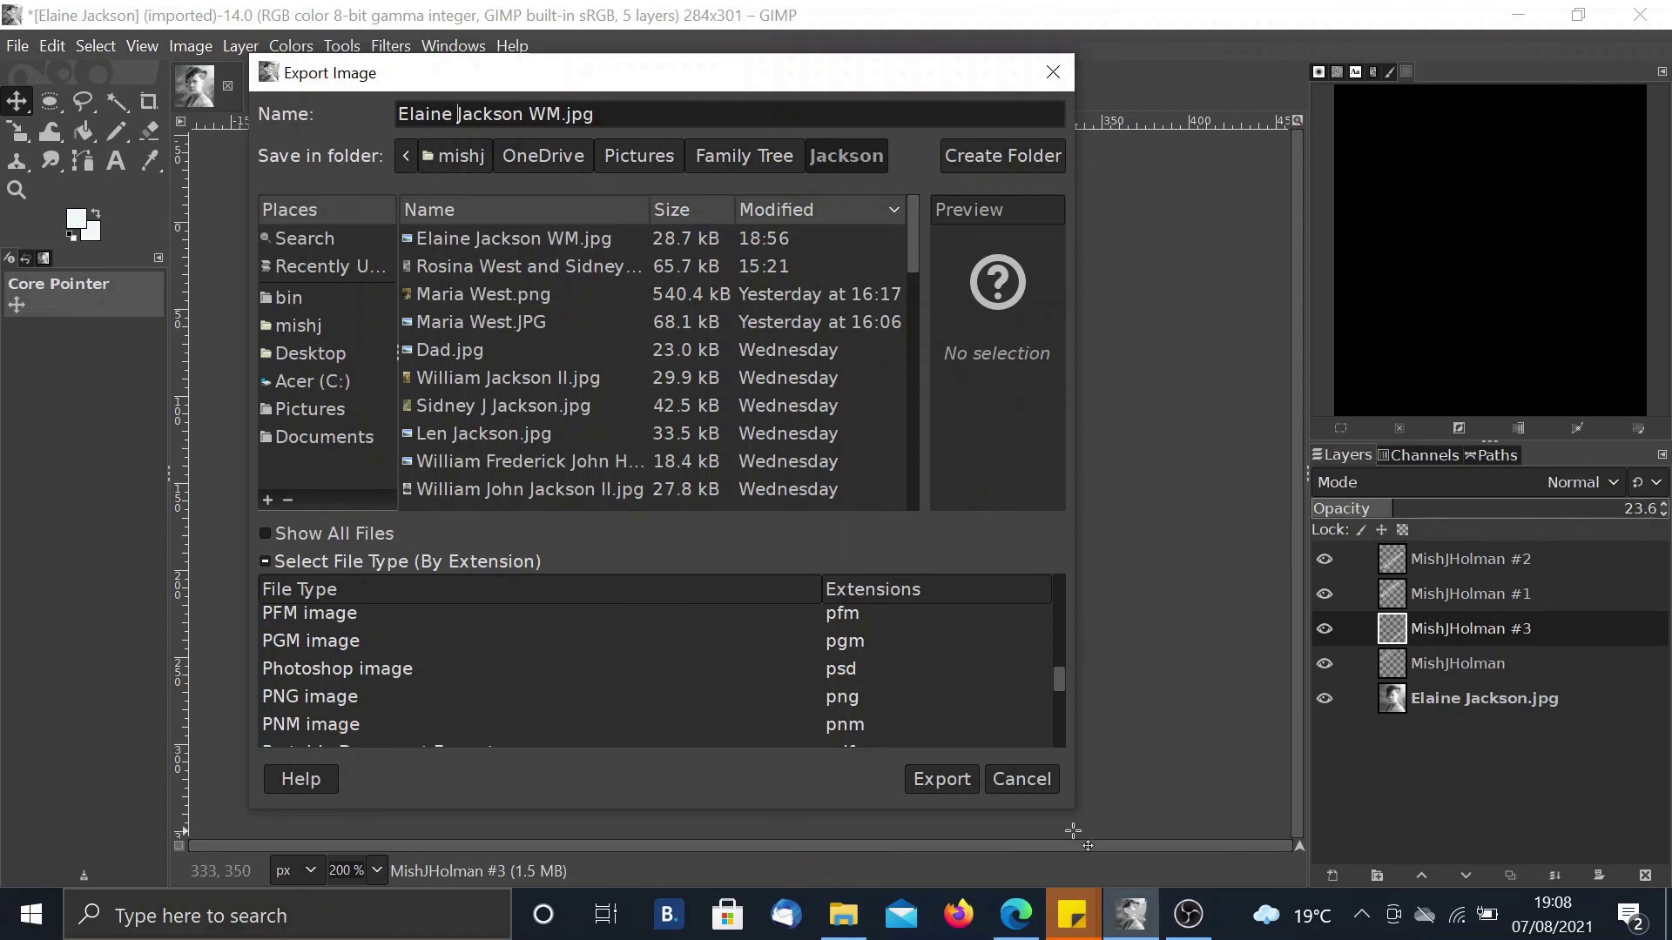
pyautogui.click(946, 782)
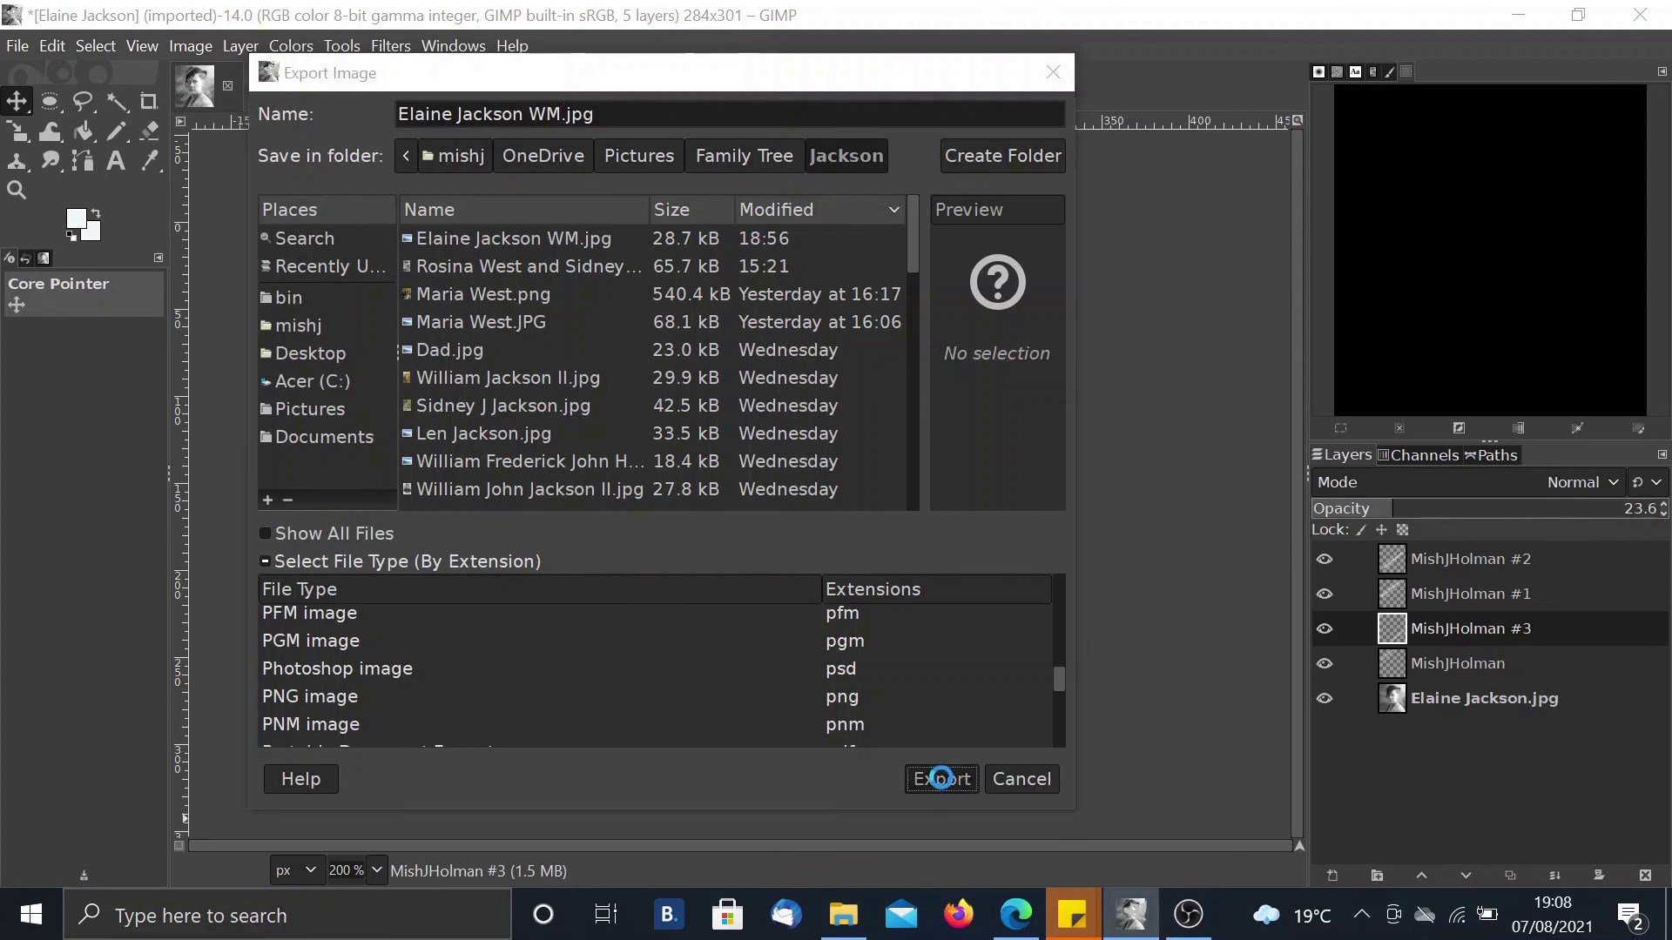
pyautogui.click(797, 544)
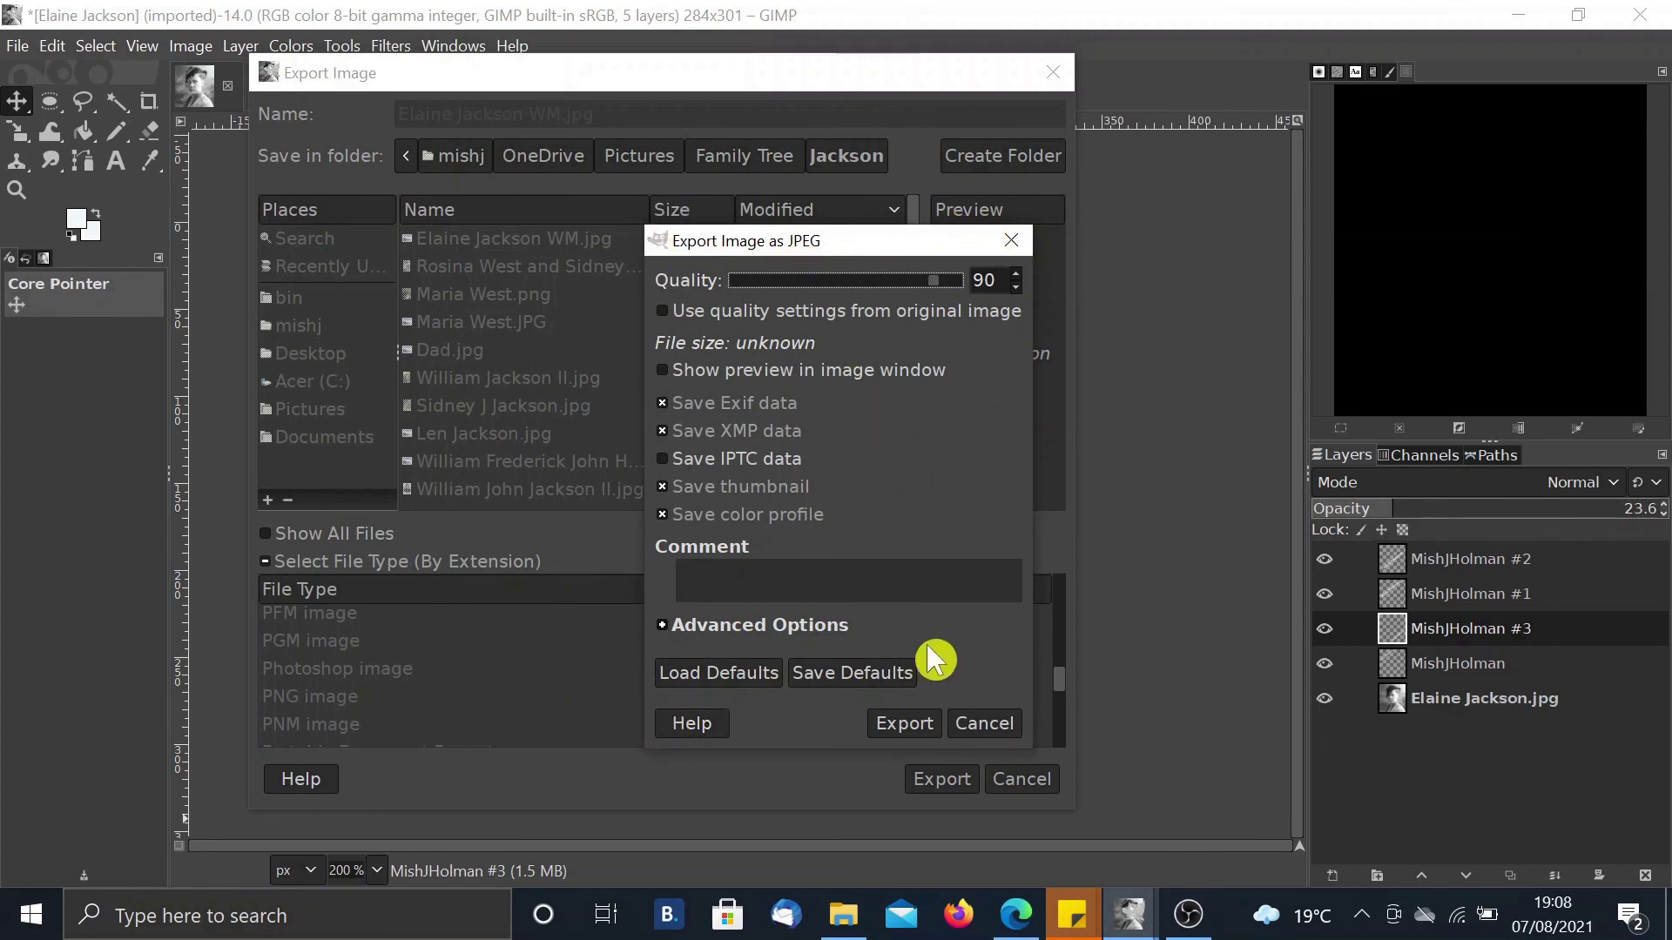
pyautogui.click(908, 732)
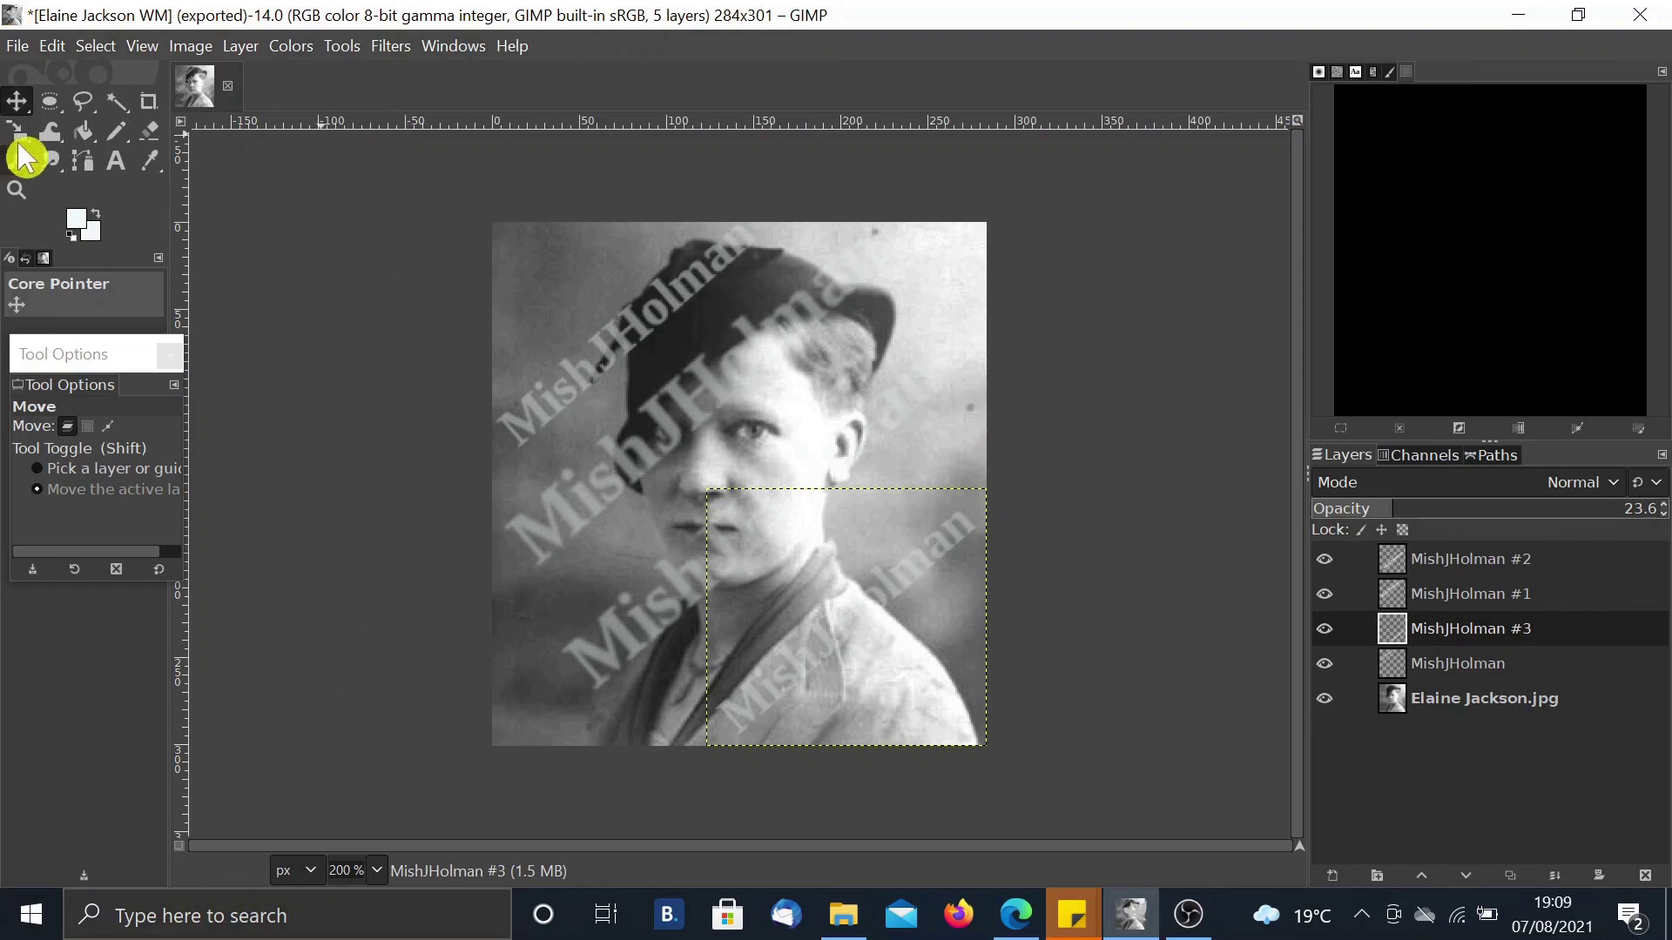
pyautogui.click(21, 48)
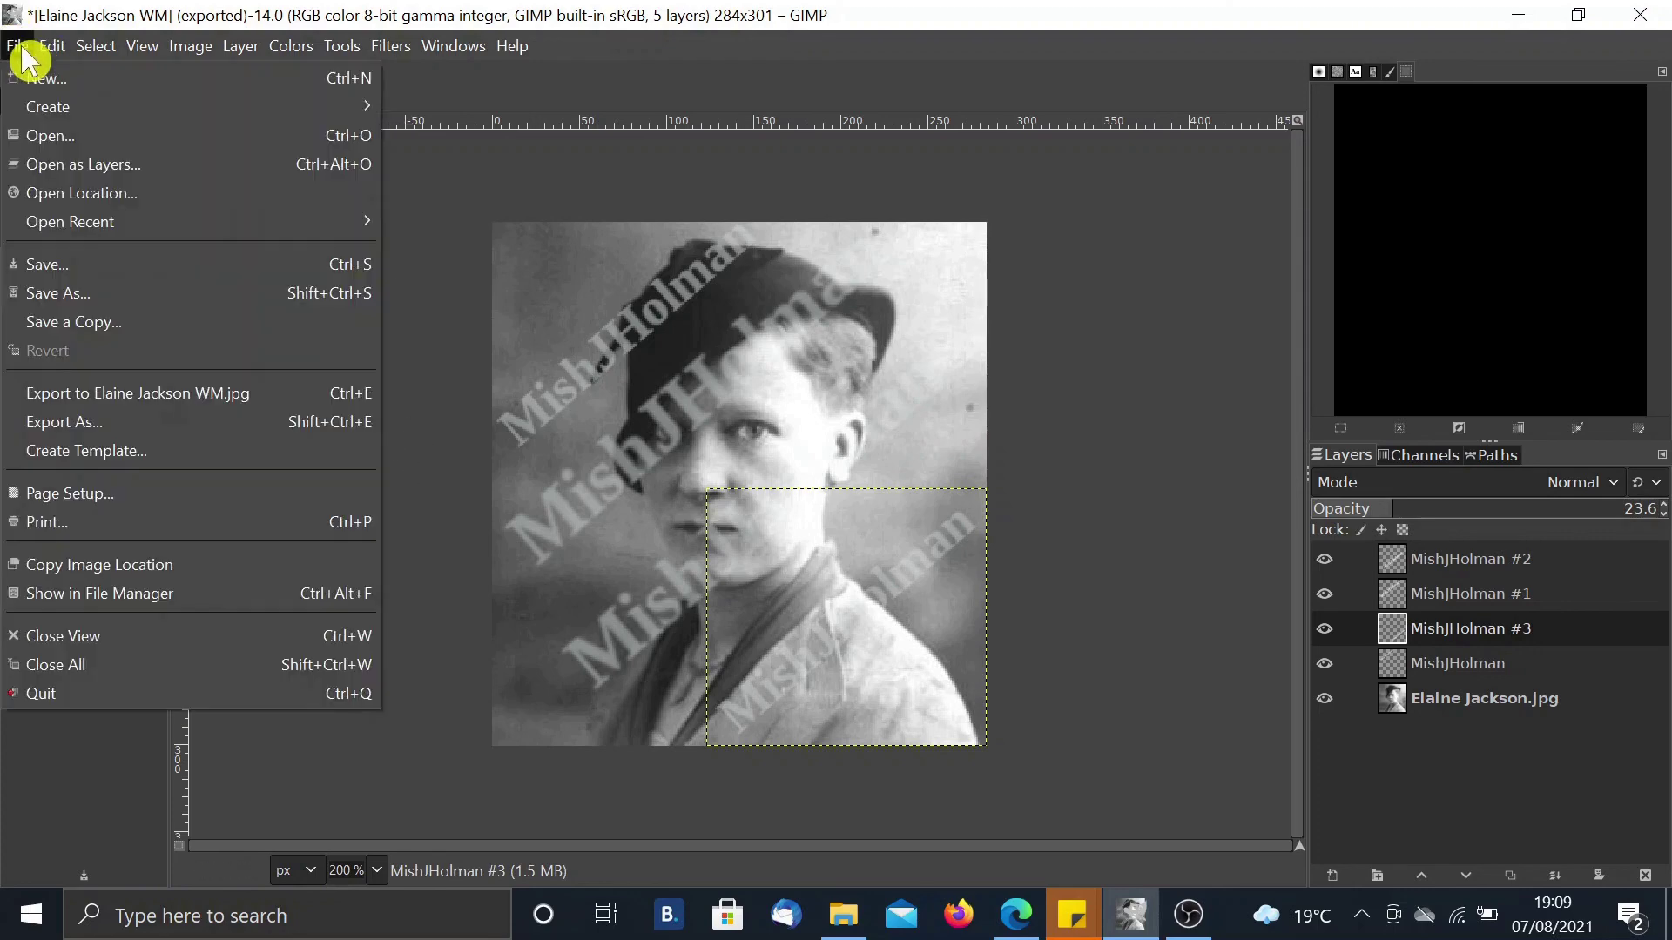
pyautogui.click(119, 296)
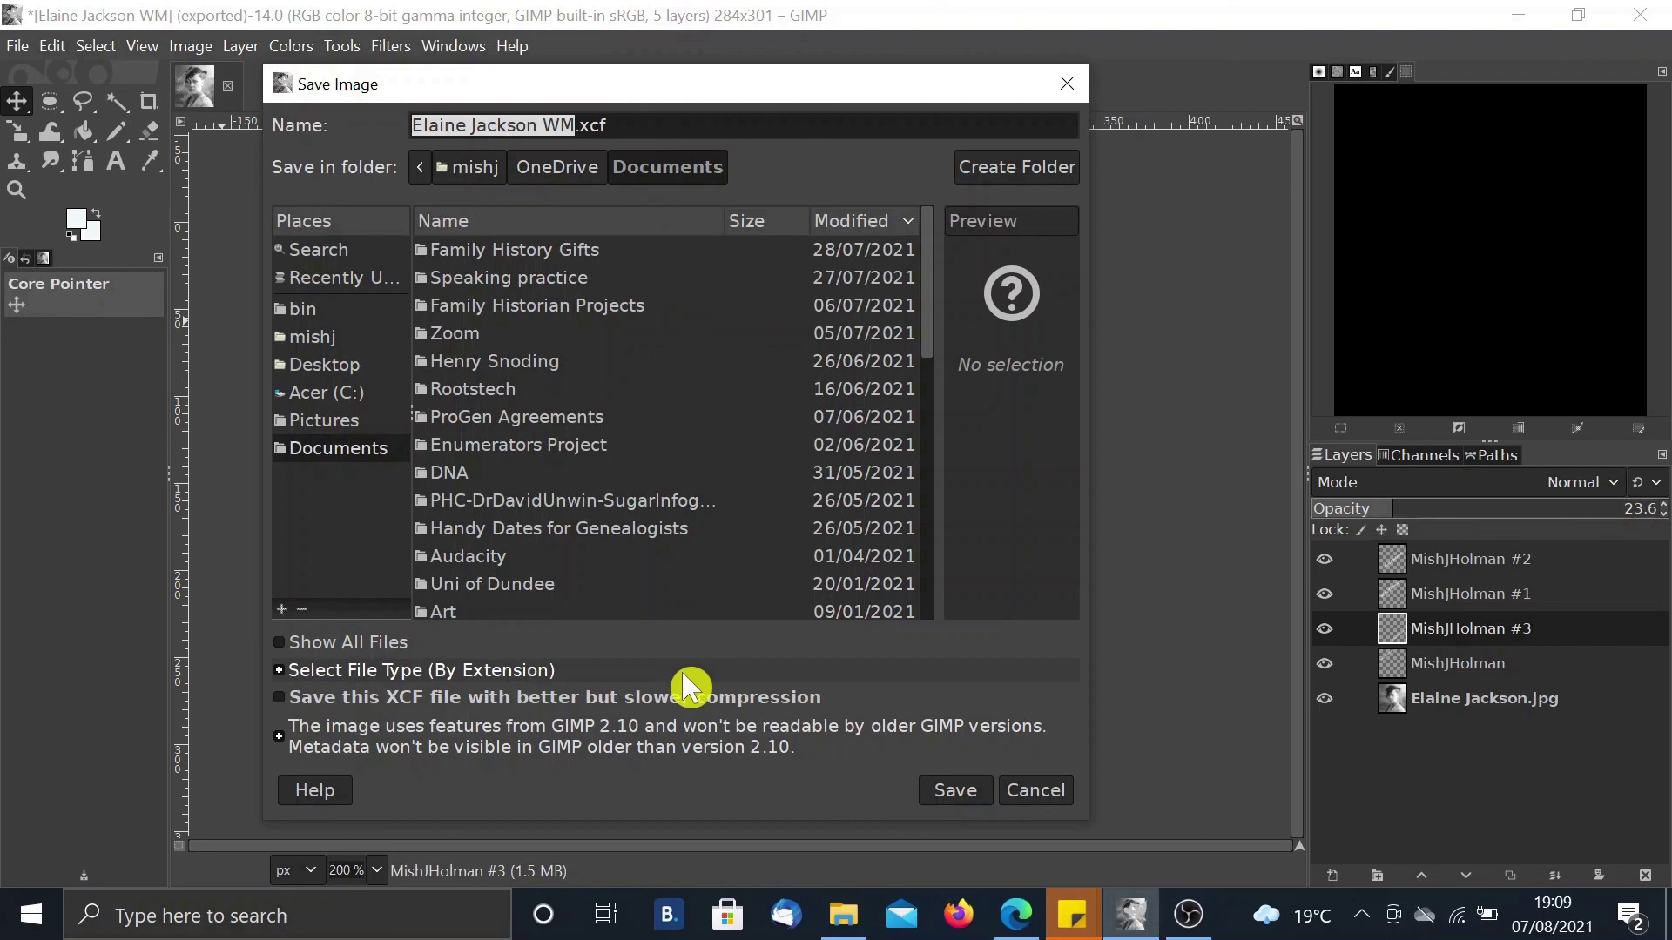
pyautogui.click(964, 794)
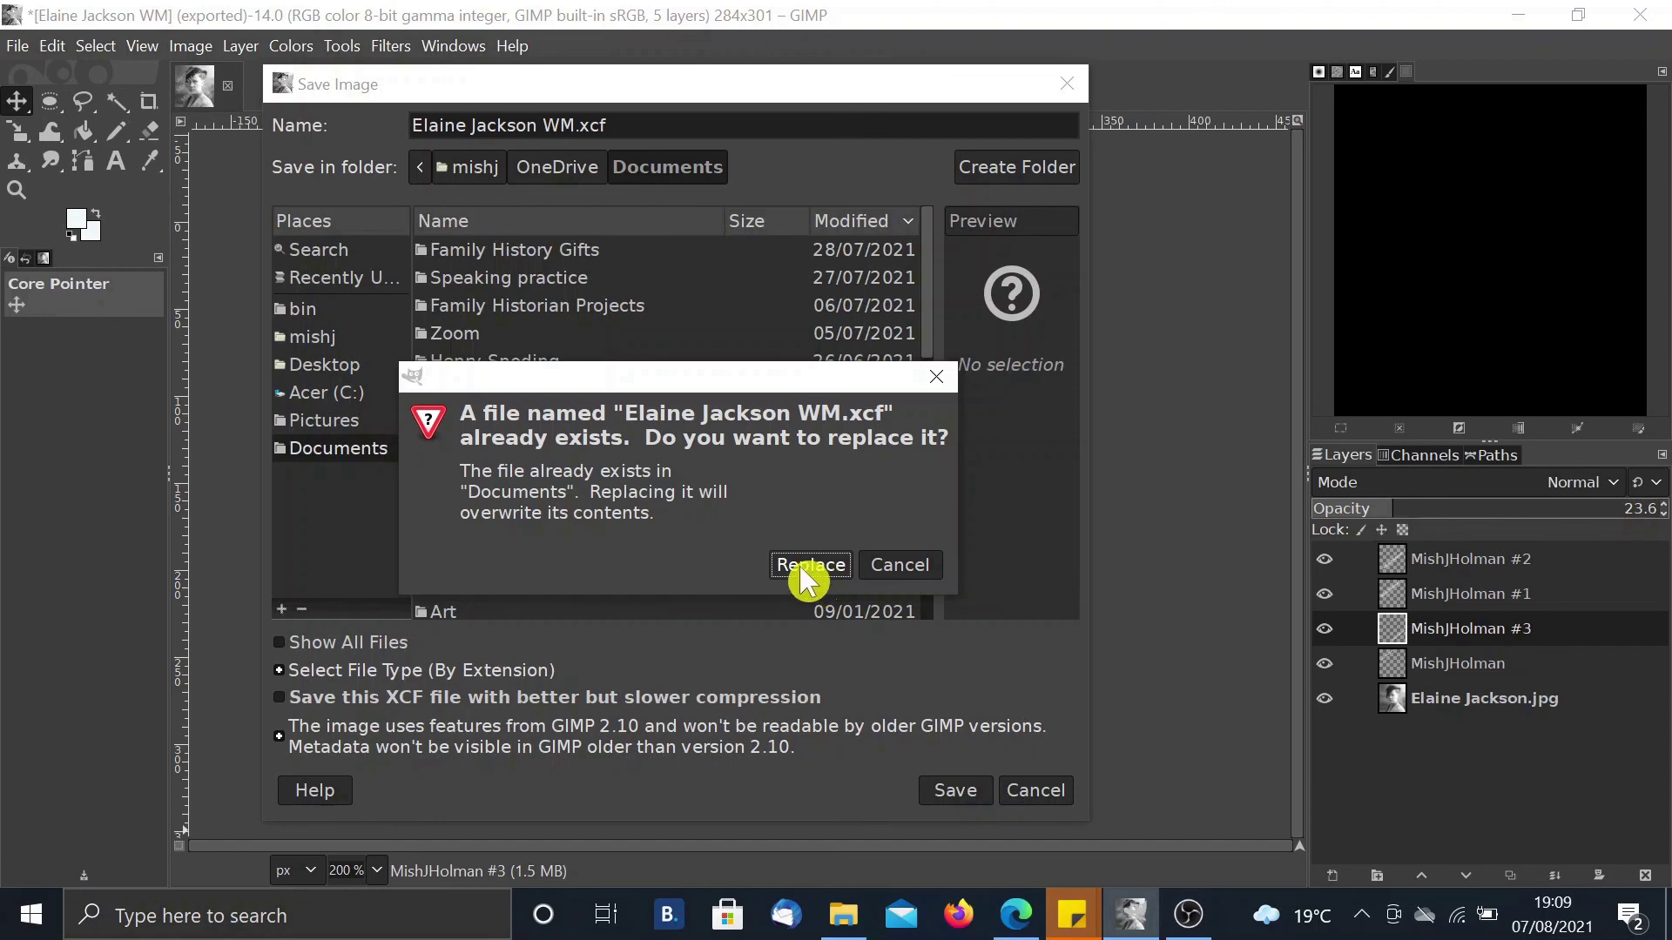
pyautogui.click(808, 565)
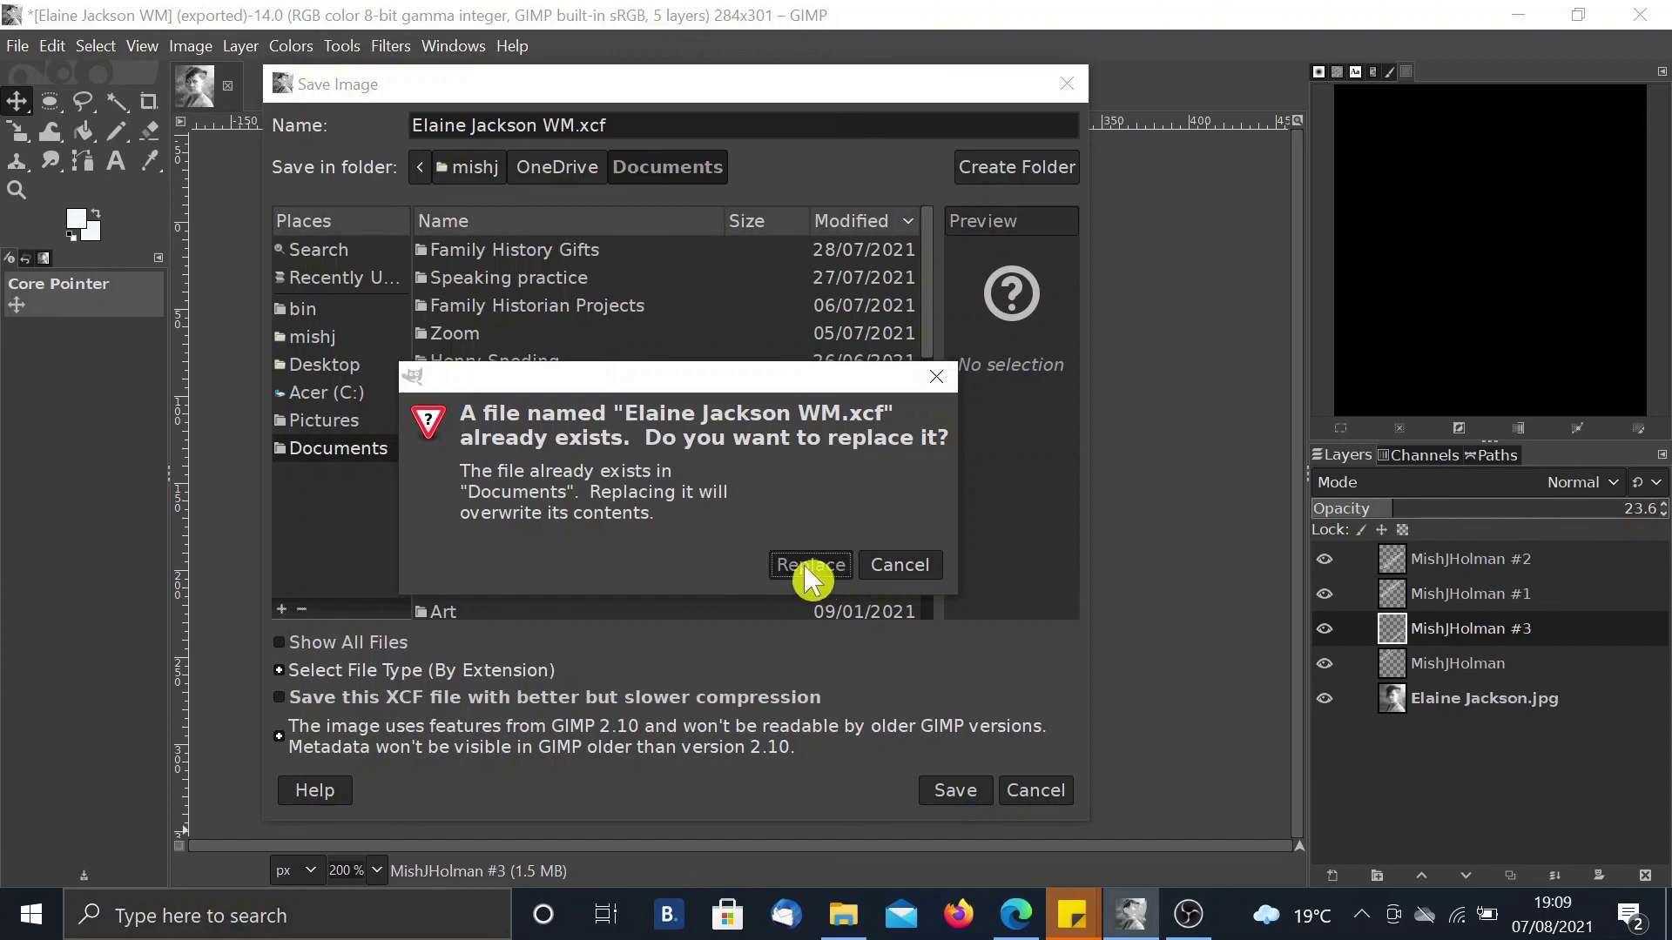